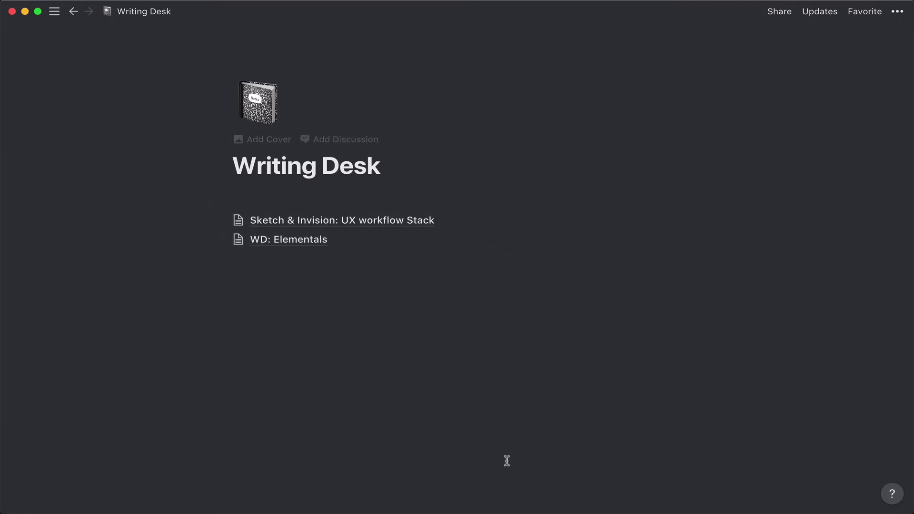
Open the WD: Elementals page to see its Characters, Research, Scenes and Chapters subpages.
{"action": "mouse_move", "coordinate": [400, 122]}
{"action": "left_click", "coordinate": [295, 244]}
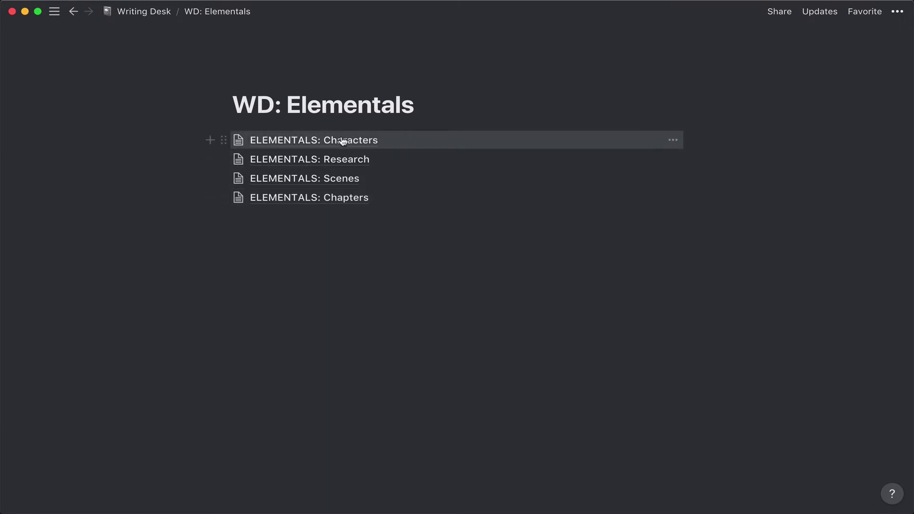
{"action": "left_click", "coordinate": [364, 141]}
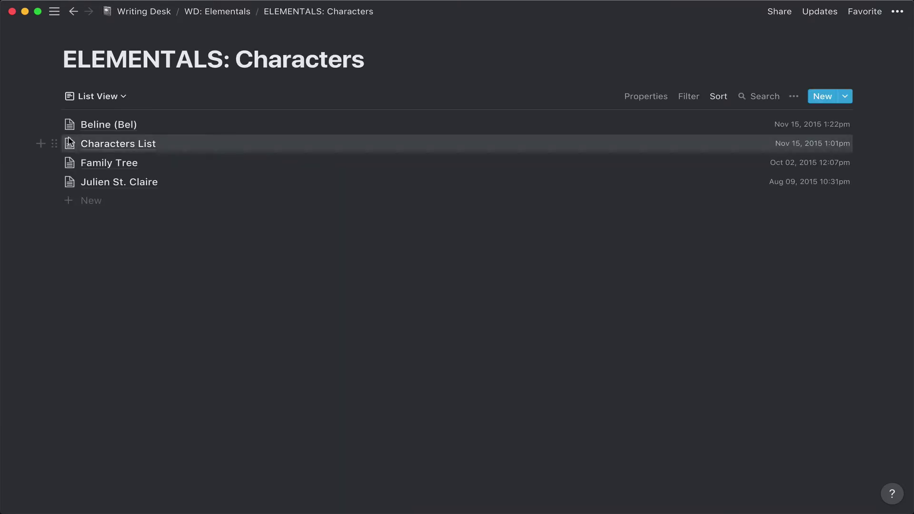
{"action": "left_click", "coordinate": [108, 129]}
{"action": "scroll", "coordinate": [326, 206], "scroll_direction": "down", "scroll_amount": 10}
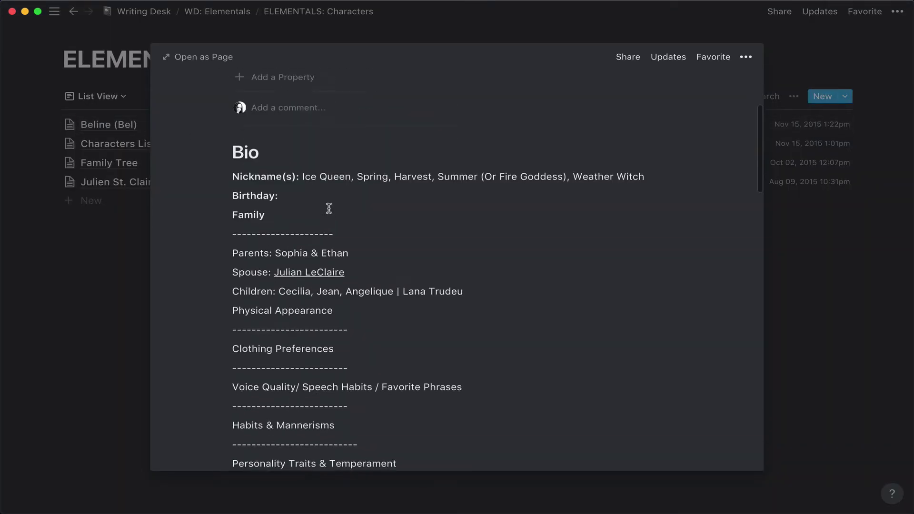
{"action": "scroll", "coordinate": [328, 208], "scroll_direction": "down", "scroll_amount": 12}
{"action": "scroll", "coordinate": [328, 208], "scroll_direction": "up", "scroll_amount": 7}
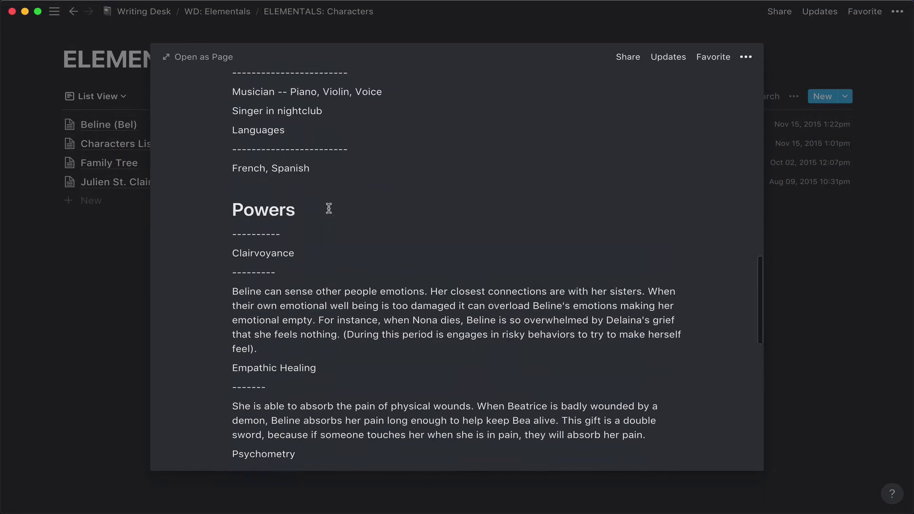
{"action": "scroll", "coordinate": [329, 208], "scroll_direction": "up", "scroll_amount": 15}
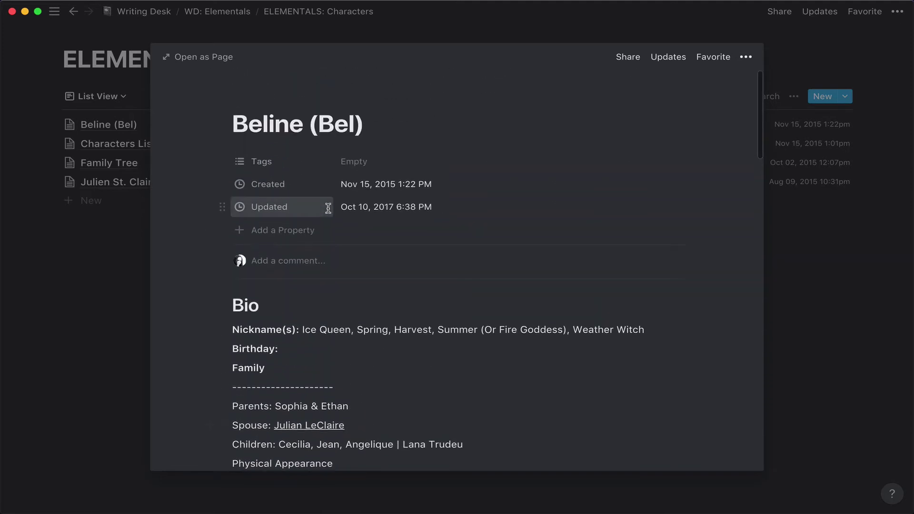
{"action": "scroll", "coordinate": [328, 208], "scroll_direction": "down", "scroll_amount": 2}
{"action": "scroll", "coordinate": [328, 208], "scroll_direction": "down", "scroll_amount": 9}
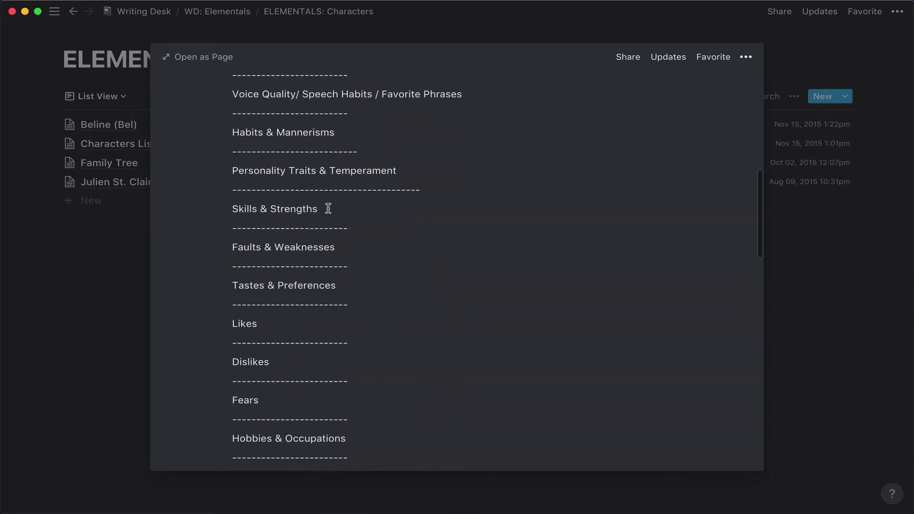
{"action": "scroll", "coordinate": [327, 207], "scroll_direction": "down", "scroll_amount": 5}
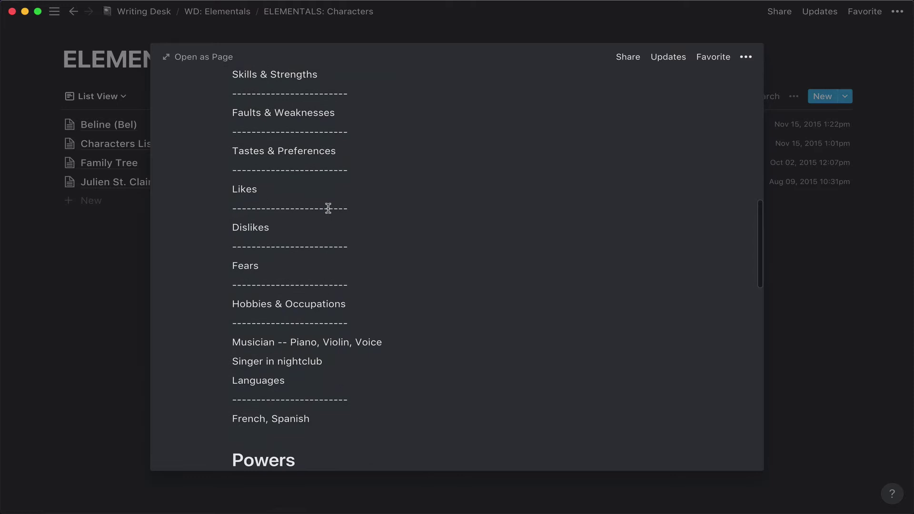
{"action": "left_click", "coordinate": [97, 225]}
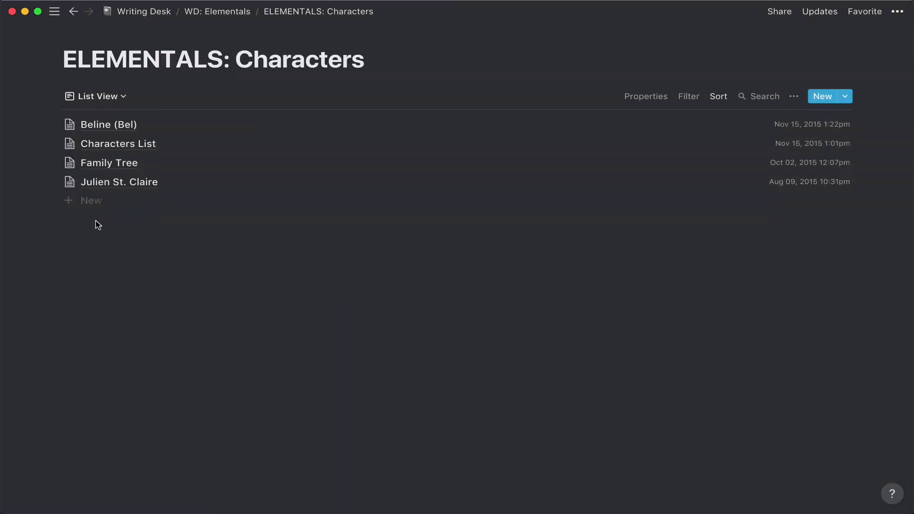
{"action": "left_click", "coordinate": [114, 168]}
{"action": "scroll", "coordinate": [238, 226], "scroll_direction": "down", "scroll_amount": 5}
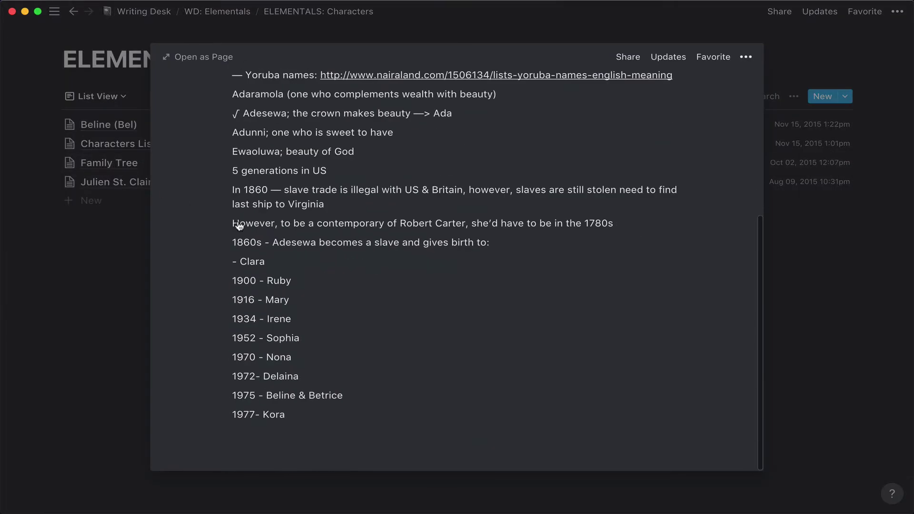
{"action": "scroll", "coordinate": [239, 226], "scroll_direction": "up", "scroll_amount": 5}
{"action": "scroll", "coordinate": [189, 216], "scroll_direction": "down", "scroll_amount": 4}
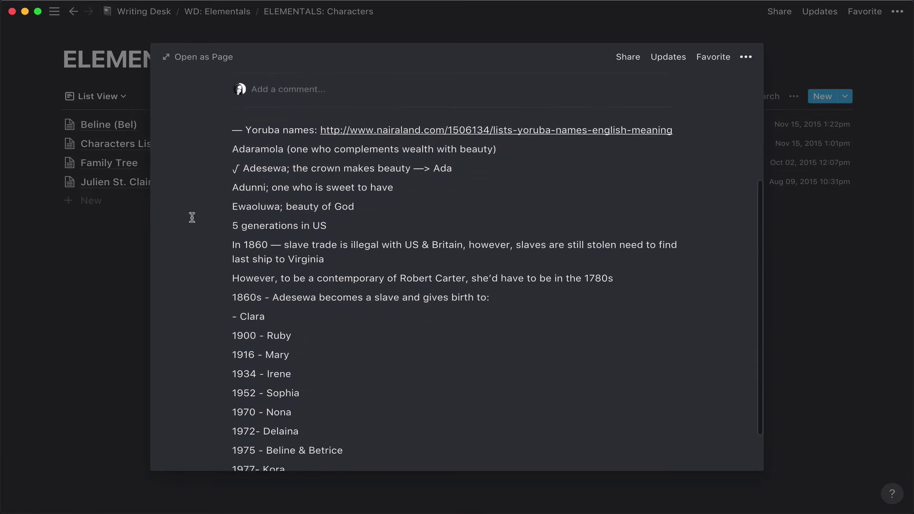
{"action": "left_click", "coordinate": [127, 246]}
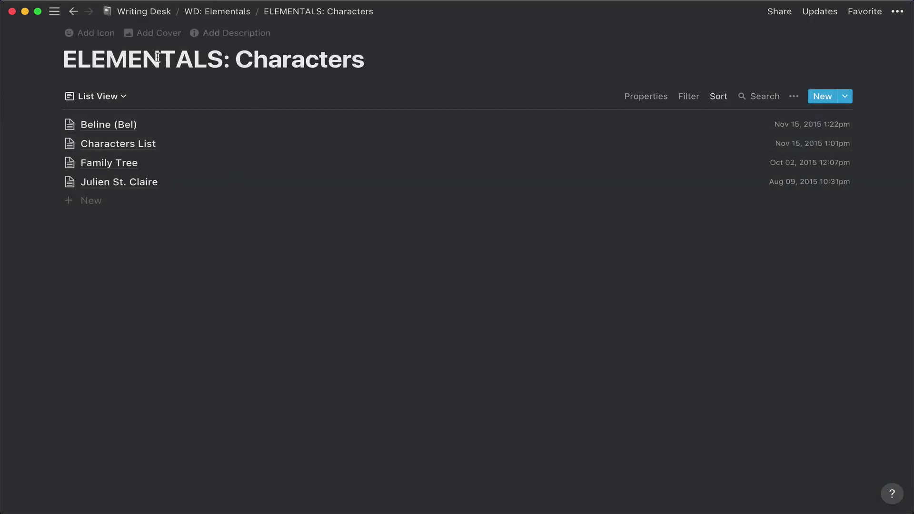
Open ELEMENTALS: Research from WD: Elementals and switch it to List view and back to Gallery.
{"action": "left_click", "coordinate": [234, 14]}
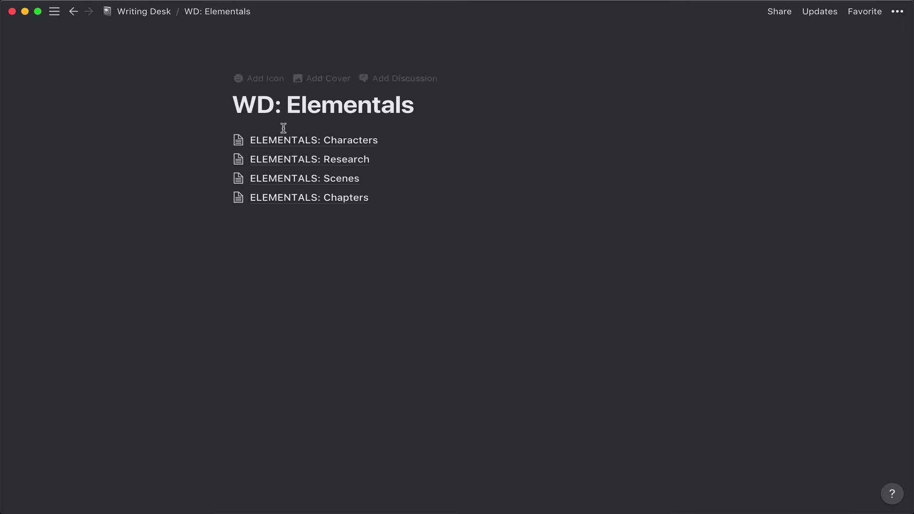
{"action": "left_click", "coordinate": [307, 159]}
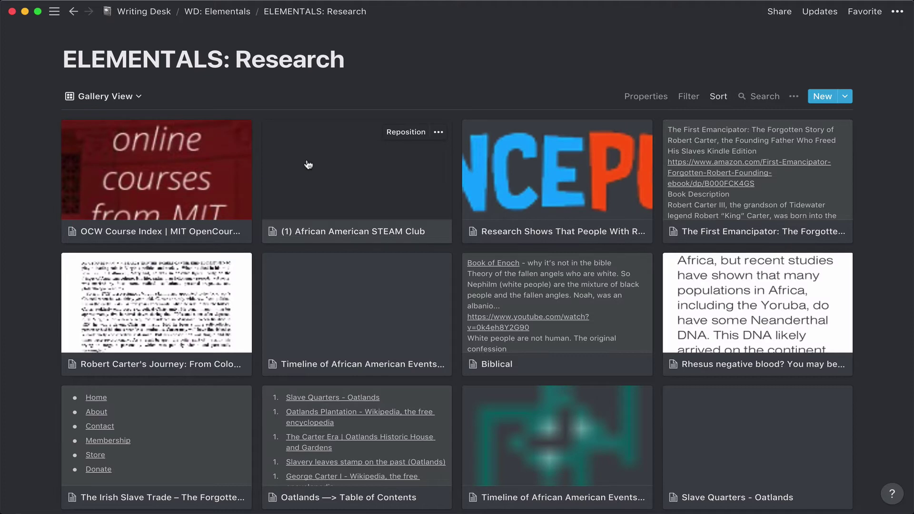
{"action": "left_click", "coordinate": [126, 96]}
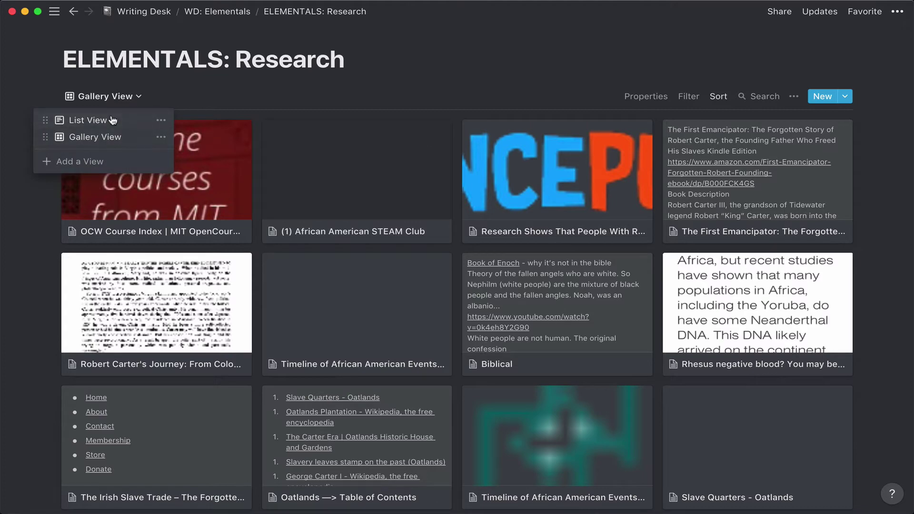
{"action": "left_click", "coordinate": [113, 119]}
{"action": "left_click", "coordinate": [120, 97]}
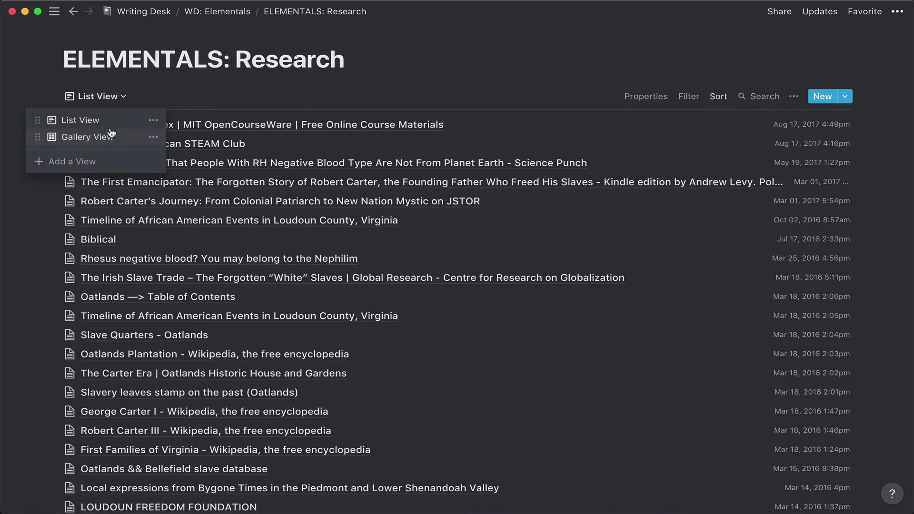
{"action": "left_click", "coordinate": [108, 135]}
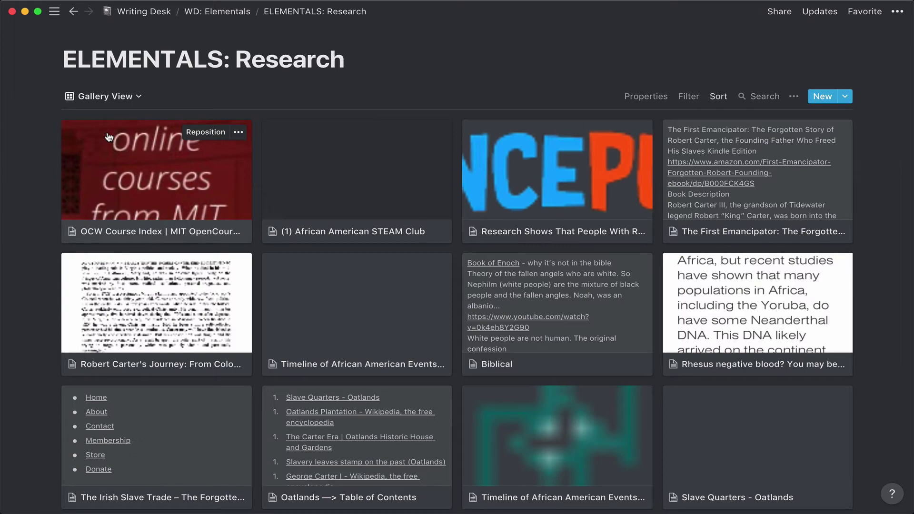
Scroll through the research gallery cards such as OCW Course Index and Biblical.
{"action": "scroll", "coordinate": [111, 137], "scroll_direction": "down", "scroll_amount": 6}
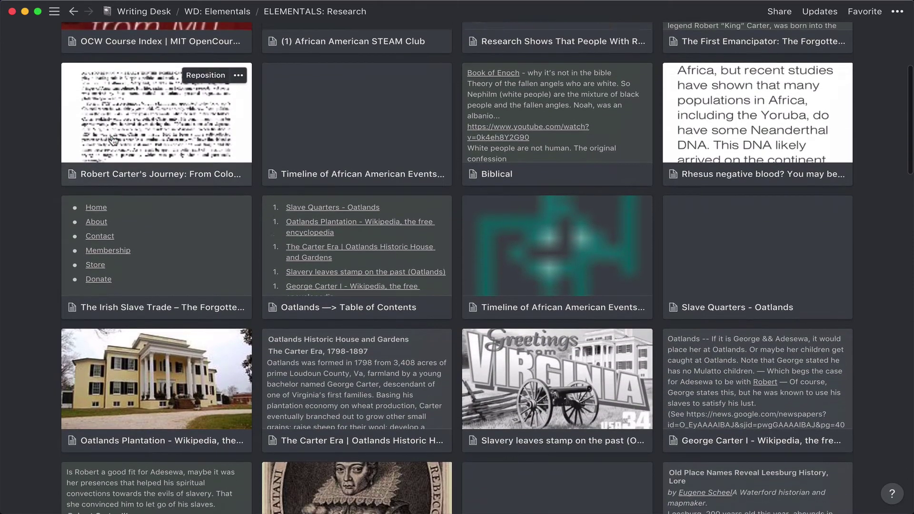
{"action": "scroll", "coordinate": [113, 139], "scroll_direction": "down", "scroll_amount": 8}
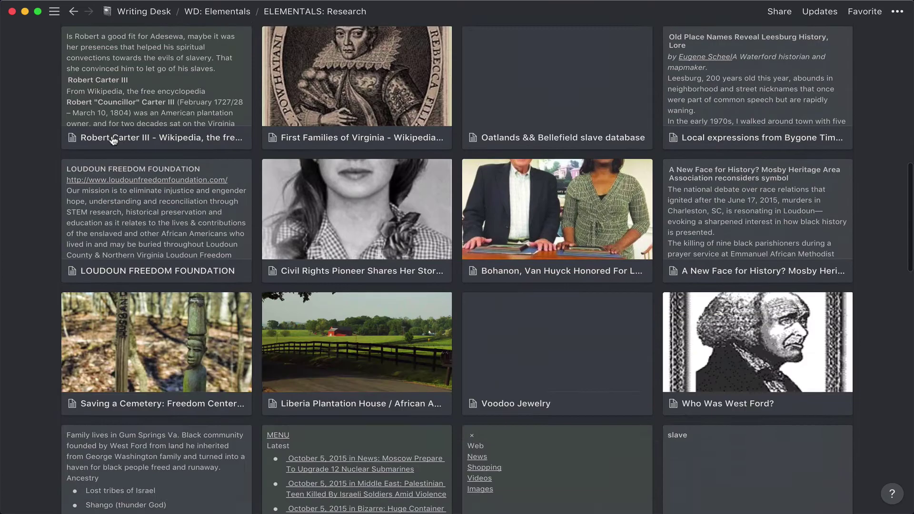
{"action": "scroll", "coordinate": [113, 139], "scroll_direction": "down", "scroll_amount": 15}
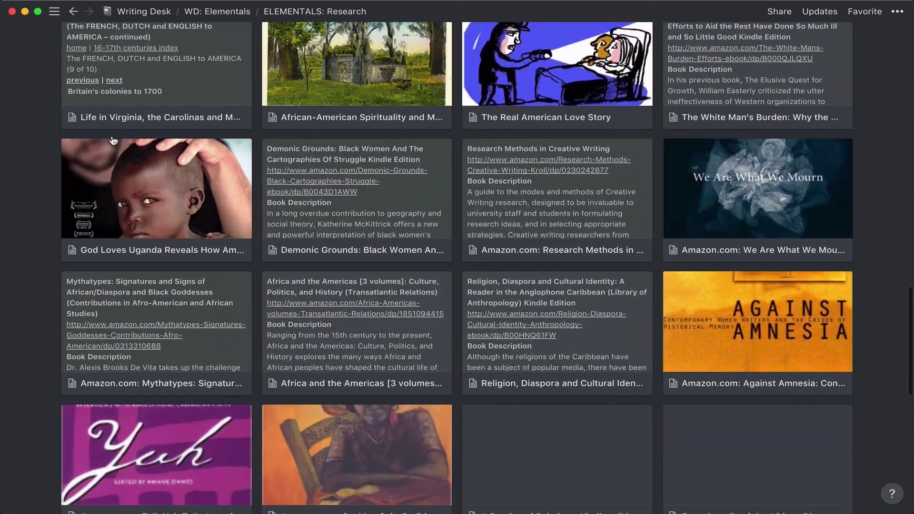
{"action": "scroll", "coordinate": [113, 139], "scroll_direction": "down", "scroll_amount": 7}
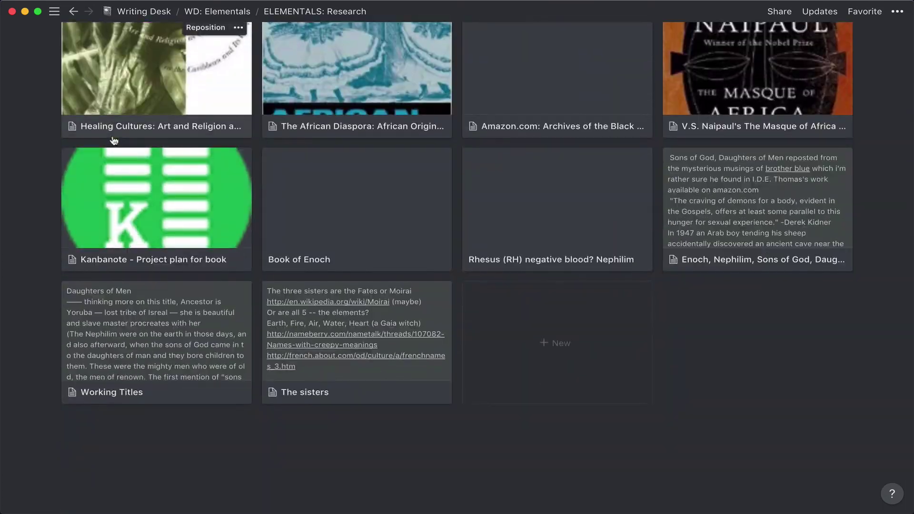
{"action": "scroll", "coordinate": [114, 140], "scroll_direction": "up", "scroll_amount": 6}
{"action": "scroll", "coordinate": [114, 140], "scroll_direction": "up", "scroll_amount": 20}
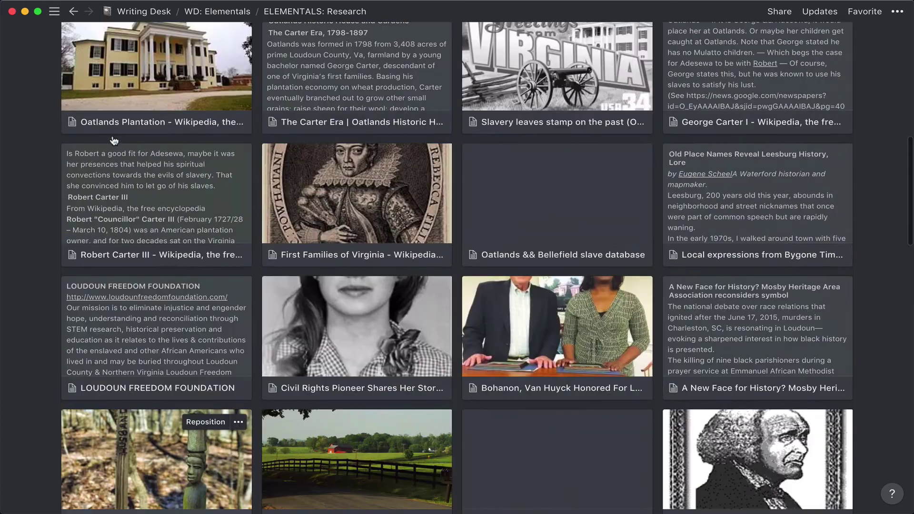
{"action": "scroll", "coordinate": [114, 140], "scroll_direction": "up", "scroll_amount": 7}
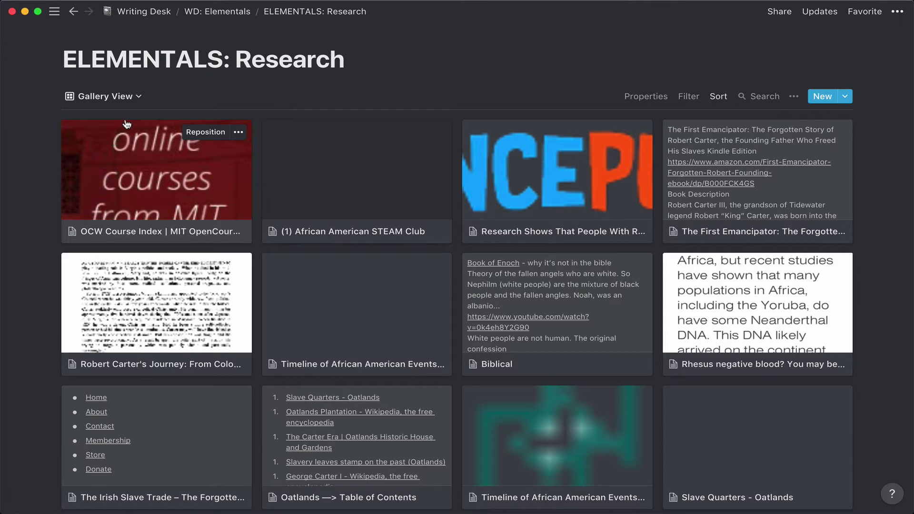
Go back to WD: Elementals and open the ELEMENTALS: Scenes database.
{"action": "left_click", "coordinate": [211, 12]}
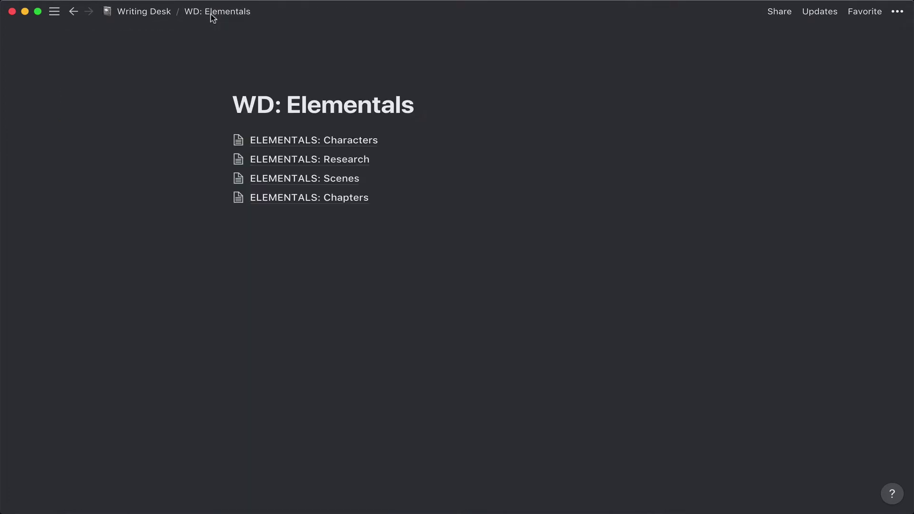
{"action": "left_click", "coordinate": [305, 179]}
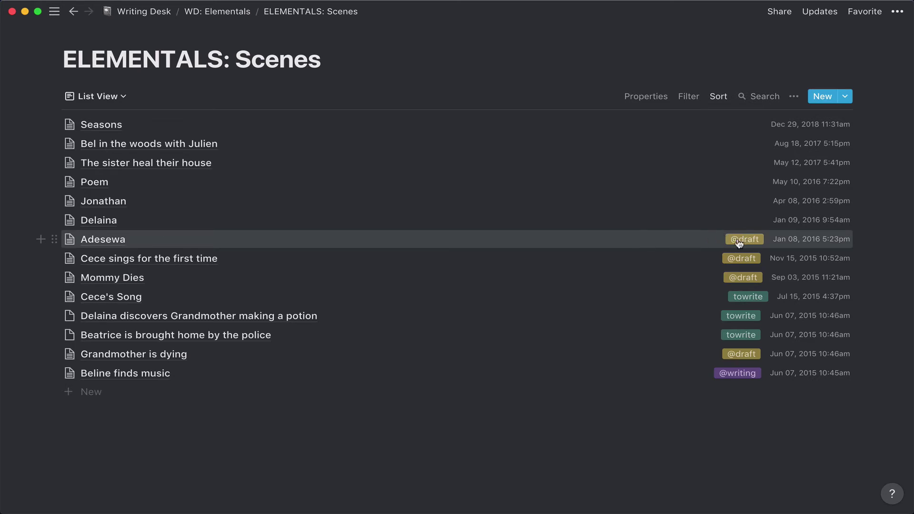
Preview the Adesewa scene, then close it to return to the Scenes list.
{"action": "left_click", "coordinate": [118, 241]}
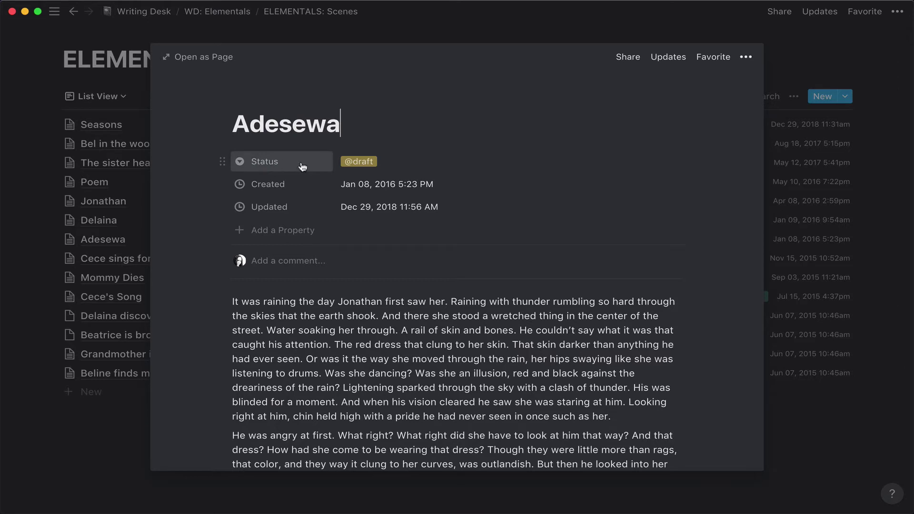
{"action": "left_click", "coordinate": [586, 38]}
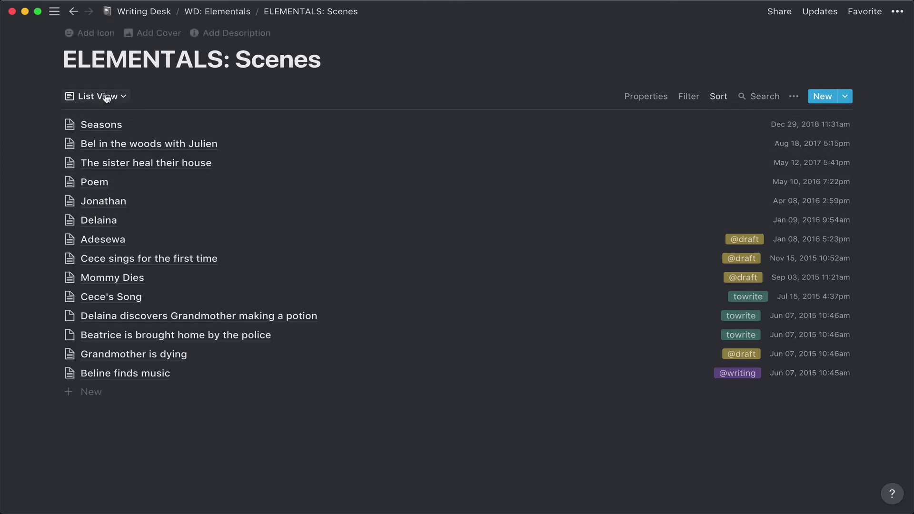
Open ELEMENTALS: Chapters from WD: Elementals, preview Chapter 1 and check its page options menu.
{"action": "left_click", "coordinate": [208, 12]}
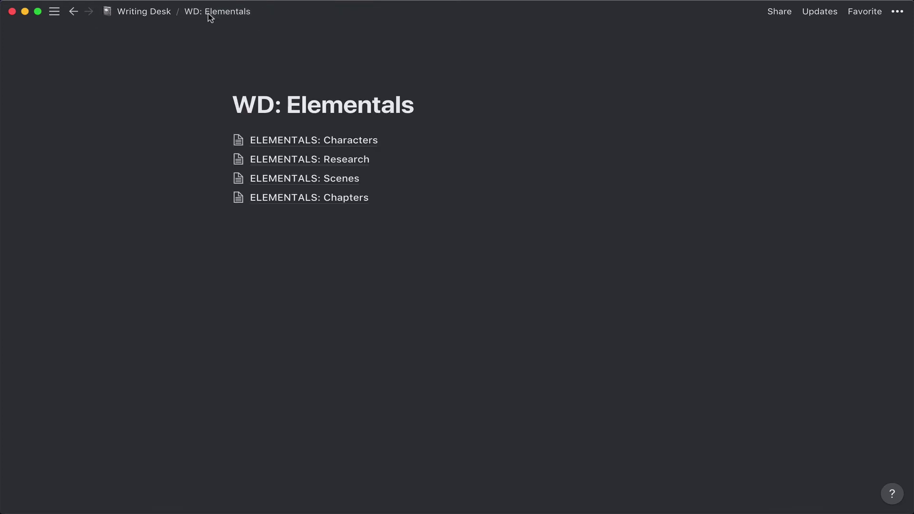
{"action": "left_click", "coordinate": [337, 204]}
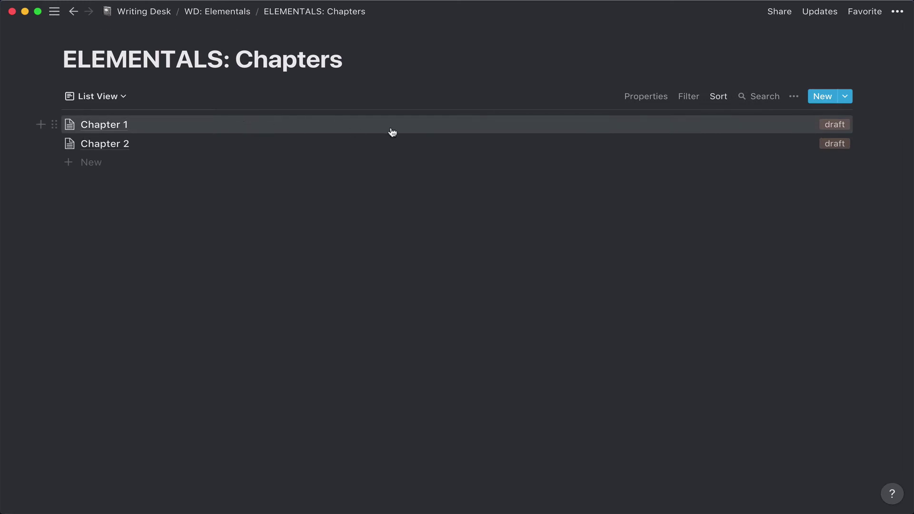
{"action": "left_click", "coordinate": [110, 125]}
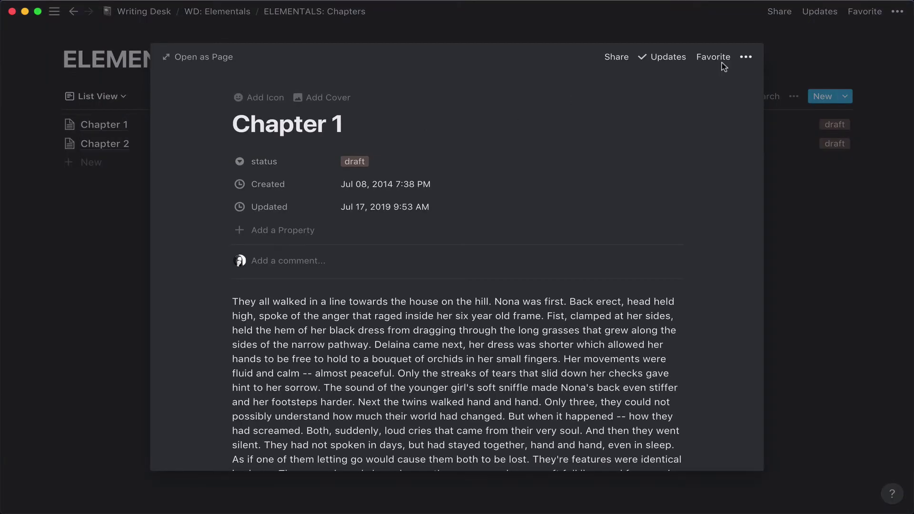
{"action": "left_click", "coordinate": [745, 57]}
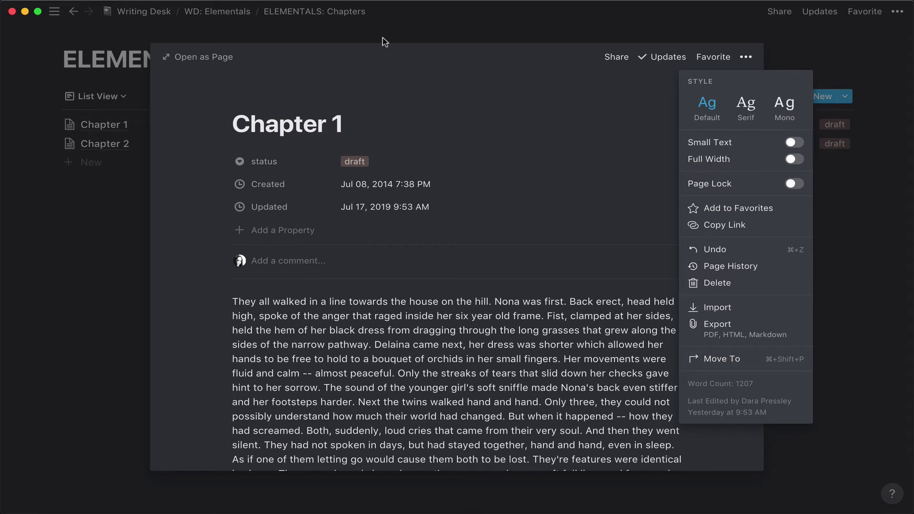
{"action": "left_click", "coordinate": [369, 46]}
Go from Writing Desk to the Sketch & Invision: UX workflow Stack page and browse its overview and lists.
{"action": "left_click", "coordinate": [338, 35]}
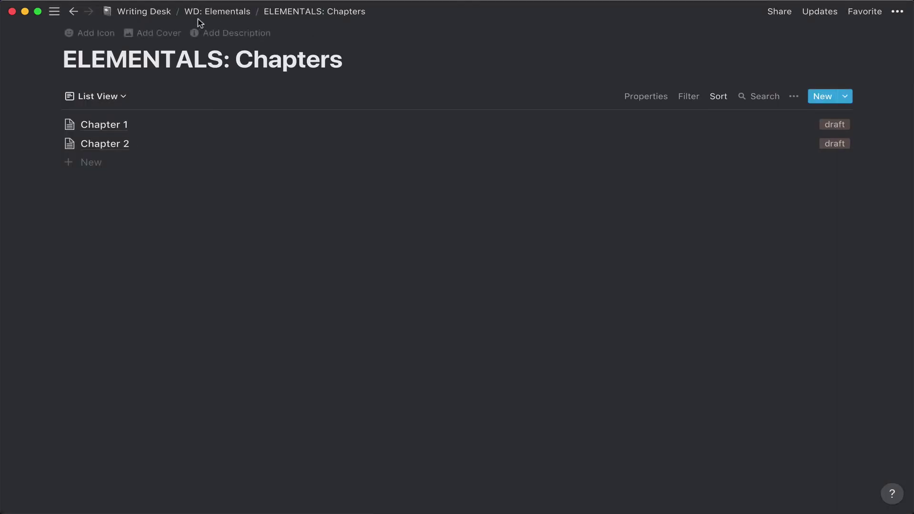
{"action": "left_click", "coordinate": [161, 13]}
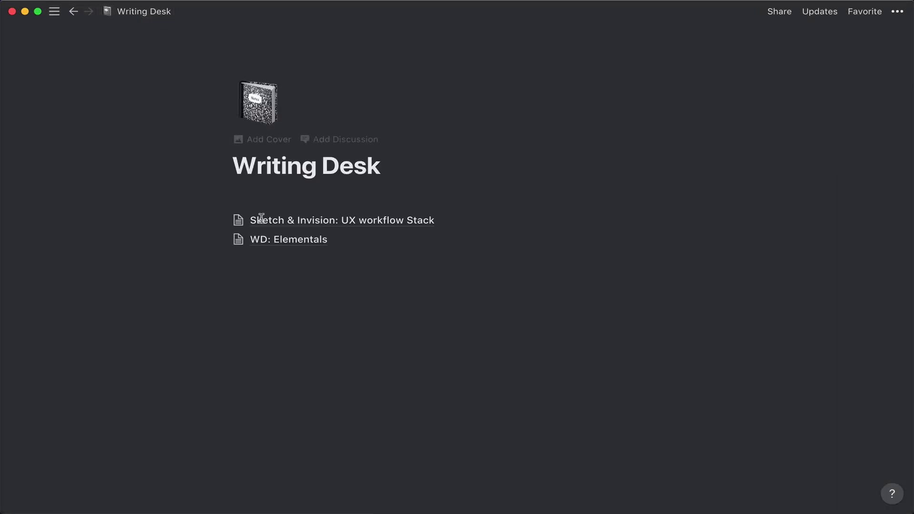
{"action": "left_click", "coordinate": [388, 220]}
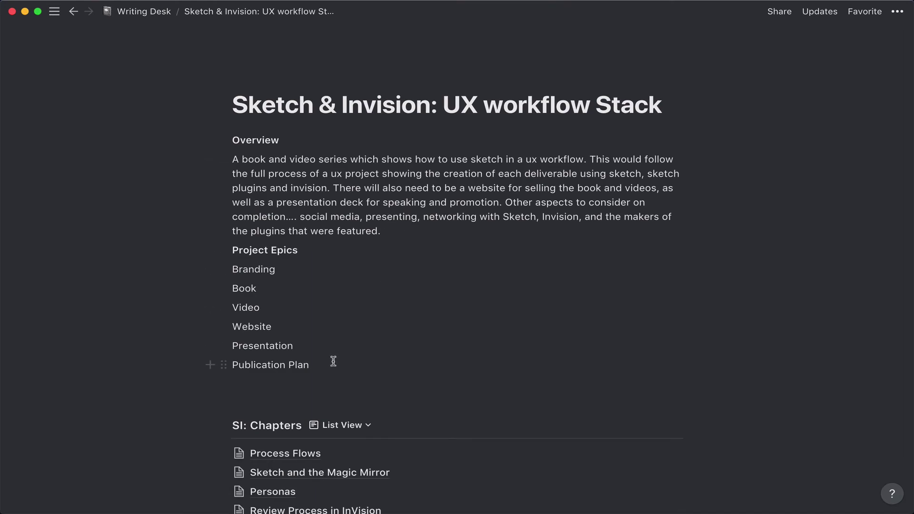
{"action": "left_click_drag", "start_coordinate": [333, 361], "coordinate": [258, 146]}
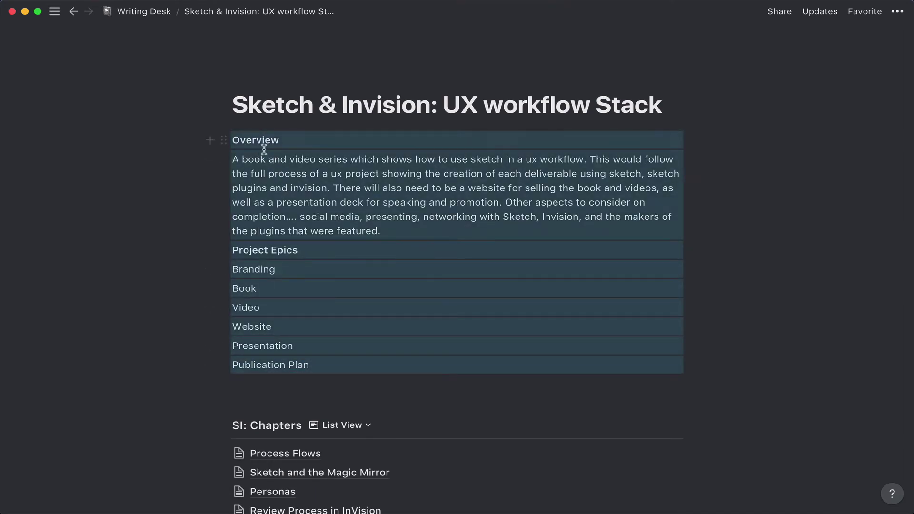
{"action": "scroll", "coordinate": [354, 212], "scroll_direction": "down", "scroll_amount": 4}
{"action": "scroll", "coordinate": [356, 212], "scroll_direction": "down", "scroll_amount": 4}
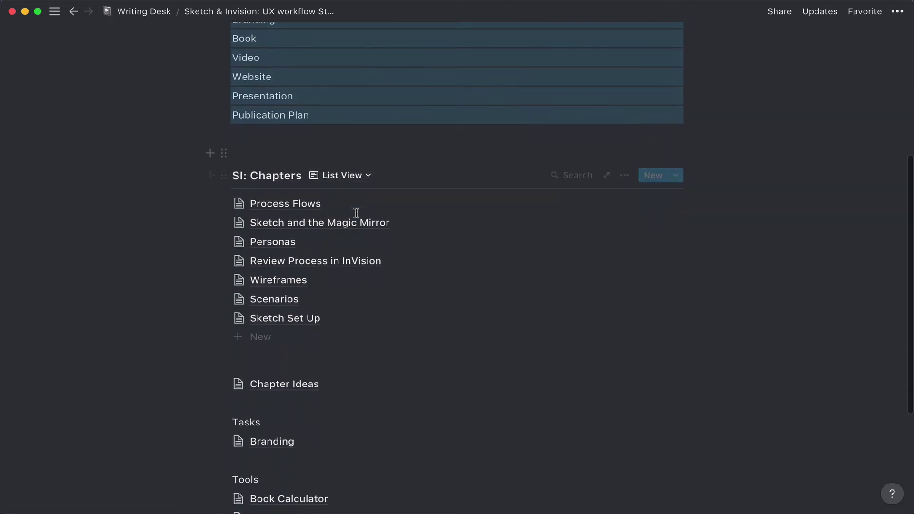
{"action": "scroll", "coordinate": [357, 217], "scroll_direction": "down", "scroll_amount": 2}
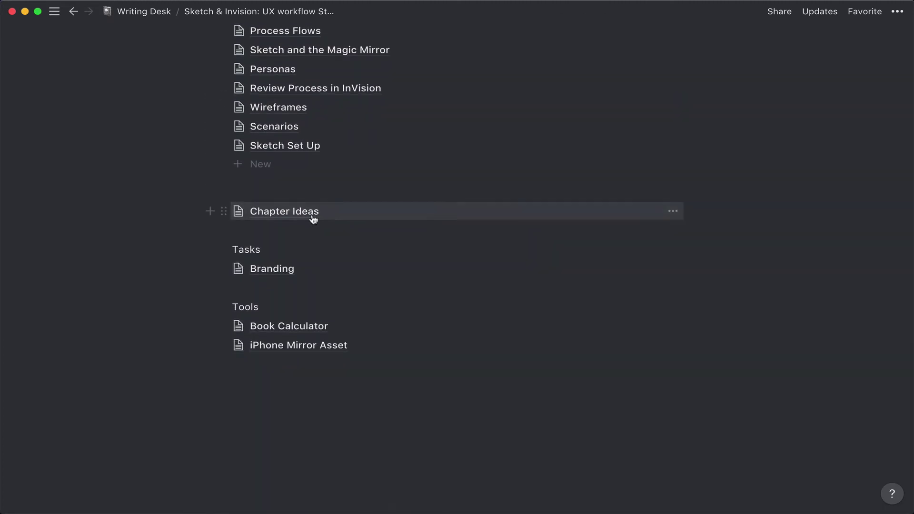
{"action": "left_click", "coordinate": [313, 214]}
{"action": "scroll", "coordinate": [347, 227], "scroll_direction": "down", "scroll_amount": 3}
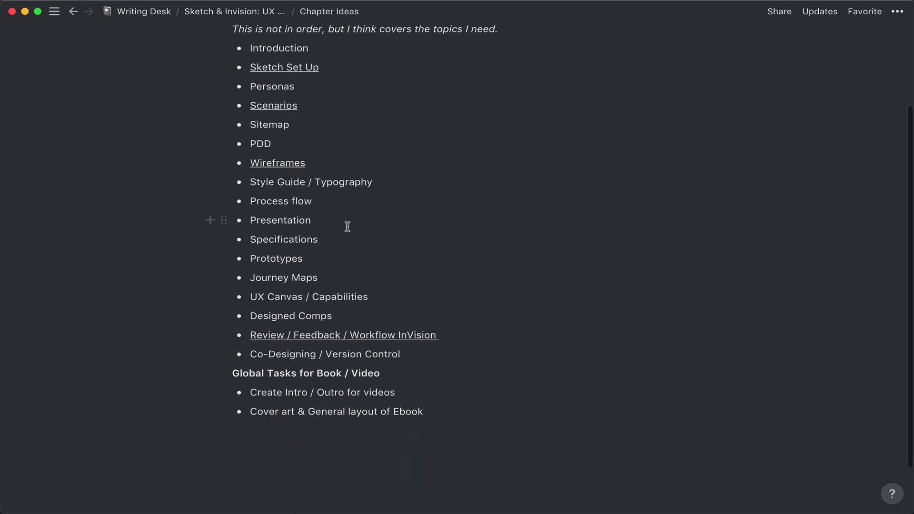
{"action": "scroll", "coordinate": [347, 227], "scroll_direction": "up", "scroll_amount": 4}
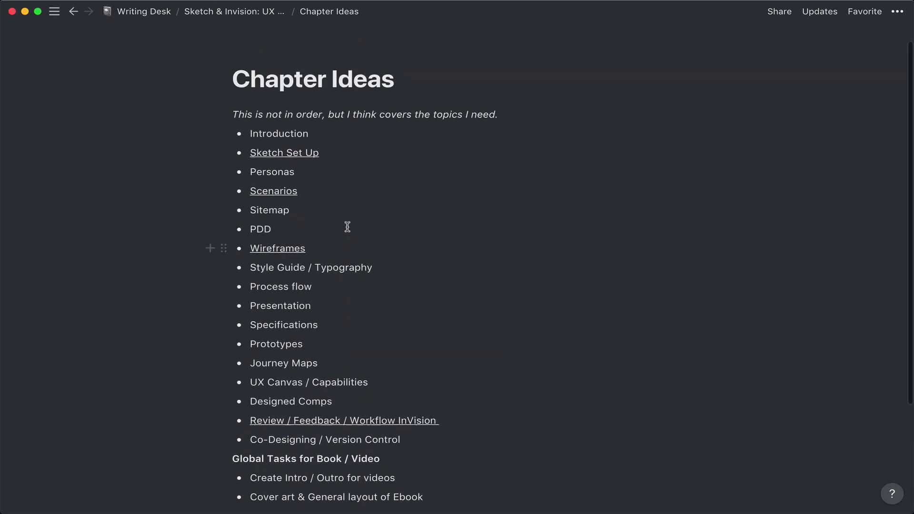
{"action": "scroll", "coordinate": [347, 227], "scroll_direction": "down", "scroll_amount": 2}
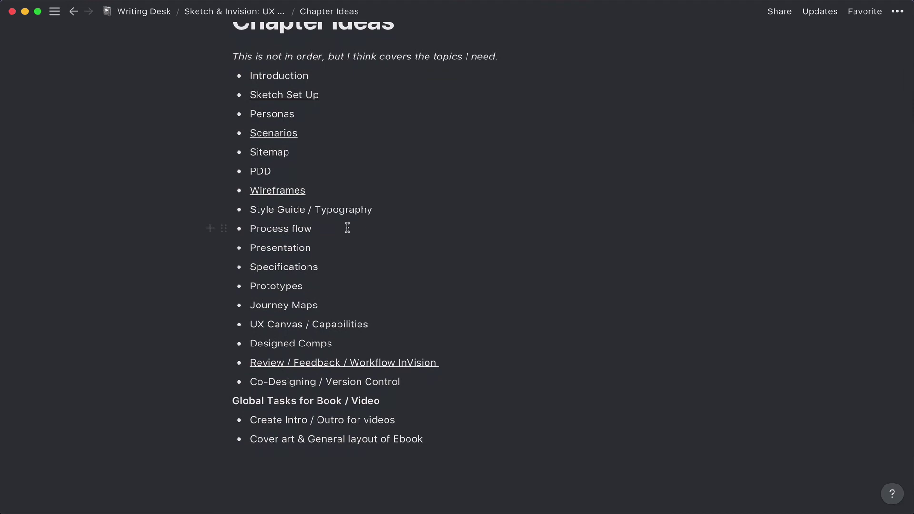
{"action": "scroll", "coordinate": [347, 227], "scroll_direction": "up", "scroll_amount": 3}
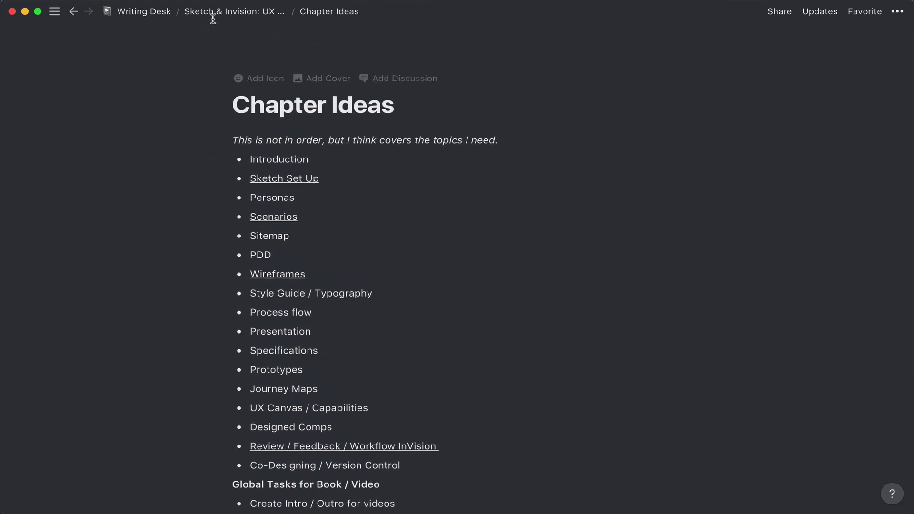
{"action": "left_click", "coordinate": [212, 13]}
{"action": "scroll", "coordinate": [339, 179], "scroll_direction": "down", "scroll_amount": 4}
{"action": "scroll", "coordinate": [340, 180], "scroll_direction": "down", "scroll_amount": 5}
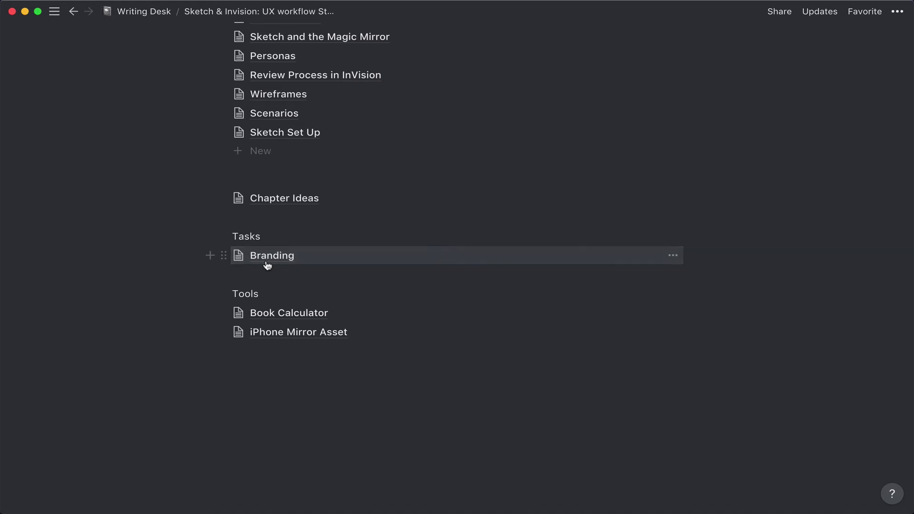
{"action": "left_click", "coordinate": [267, 265]}
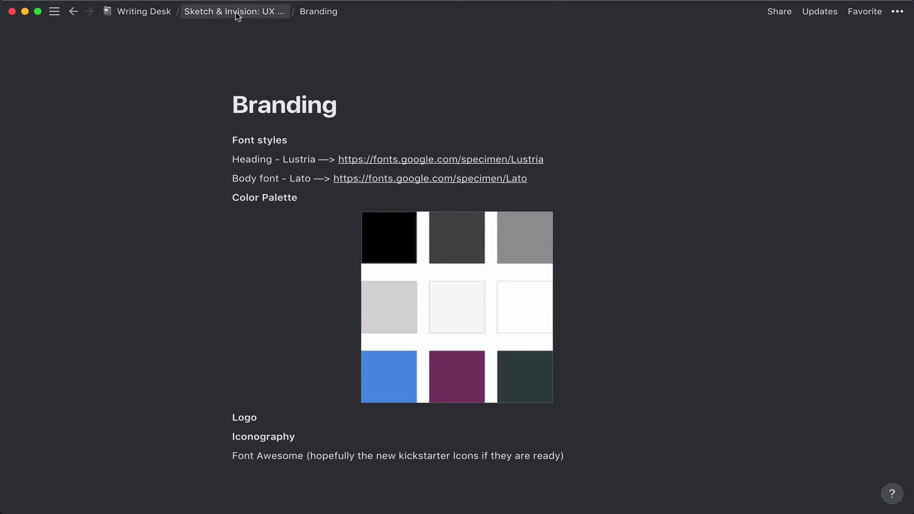
{"action": "left_click", "coordinate": [226, 10]}
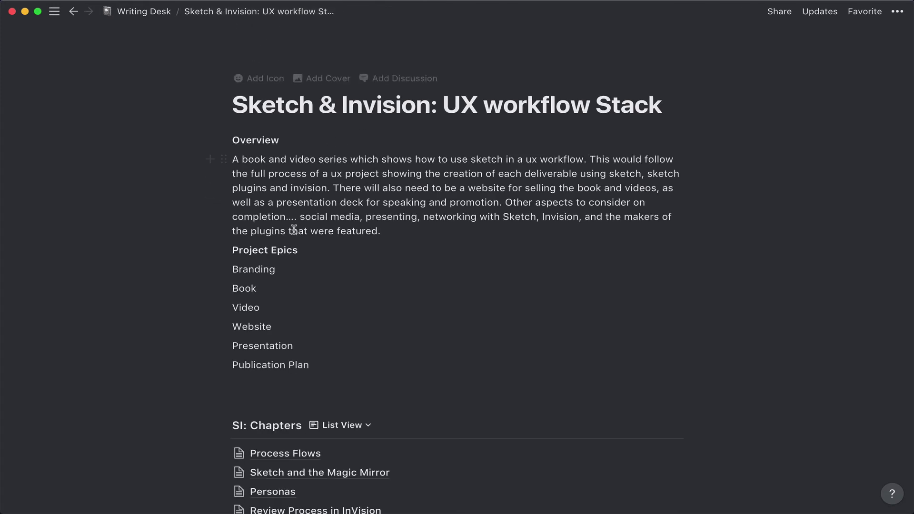
{"action": "scroll", "coordinate": [294, 230], "scroll_direction": "down", "scroll_amount": 10}
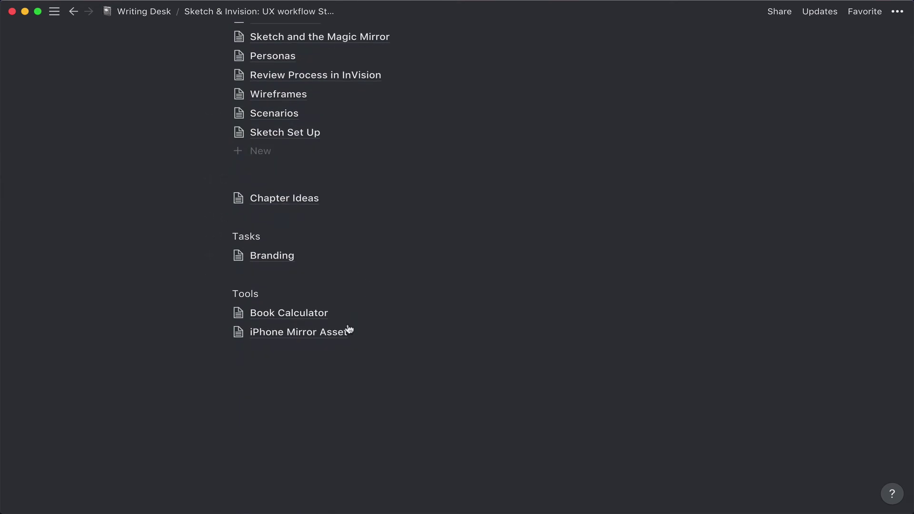
{"action": "left_click", "coordinate": [313, 318]}
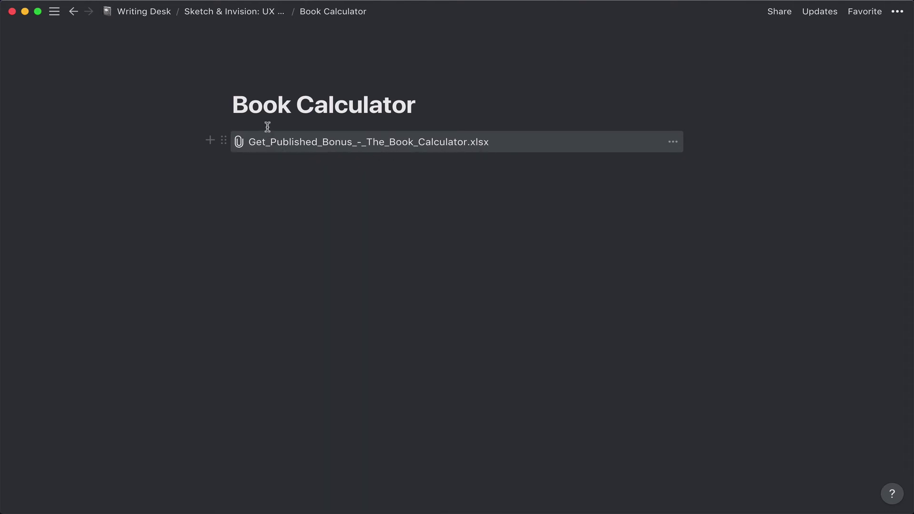
{"action": "left_click", "coordinate": [233, 13]}
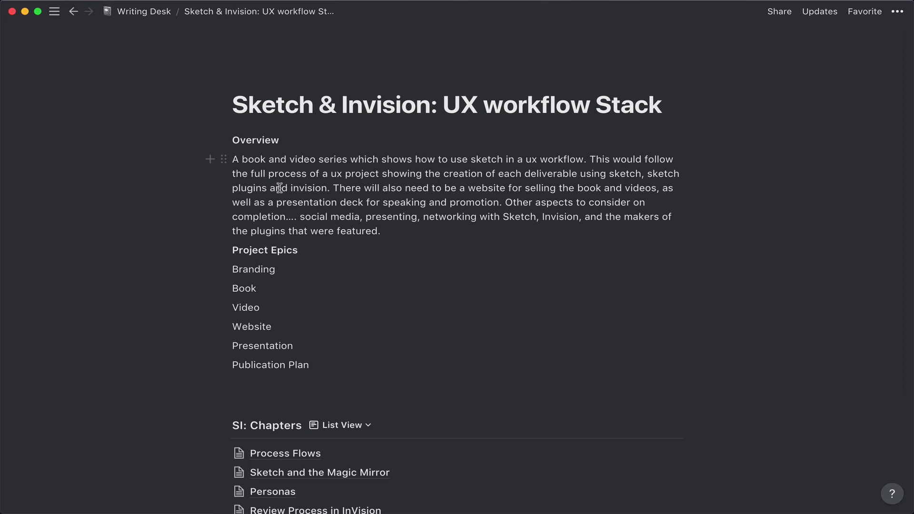
{"action": "scroll", "coordinate": [280, 186], "scroll_direction": "down", "scroll_amount": 10}
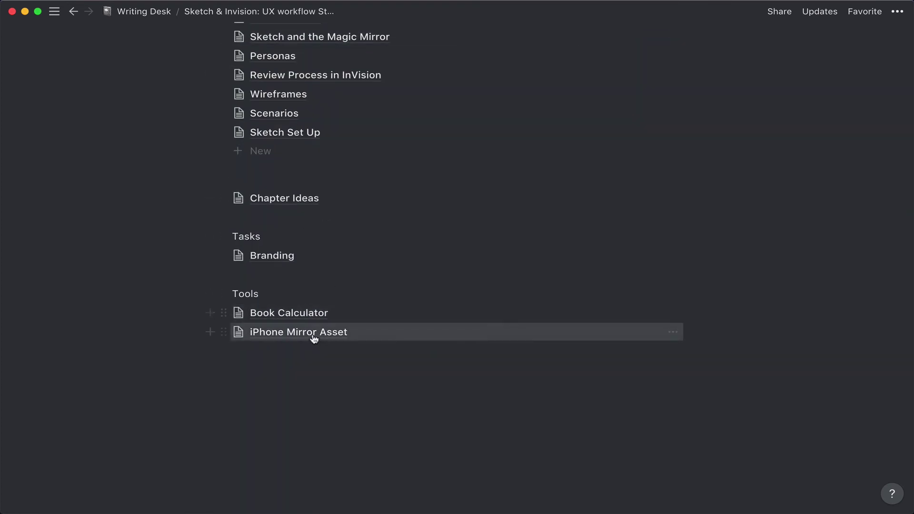
{"action": "left_click", "coordinate": [314, 337]}
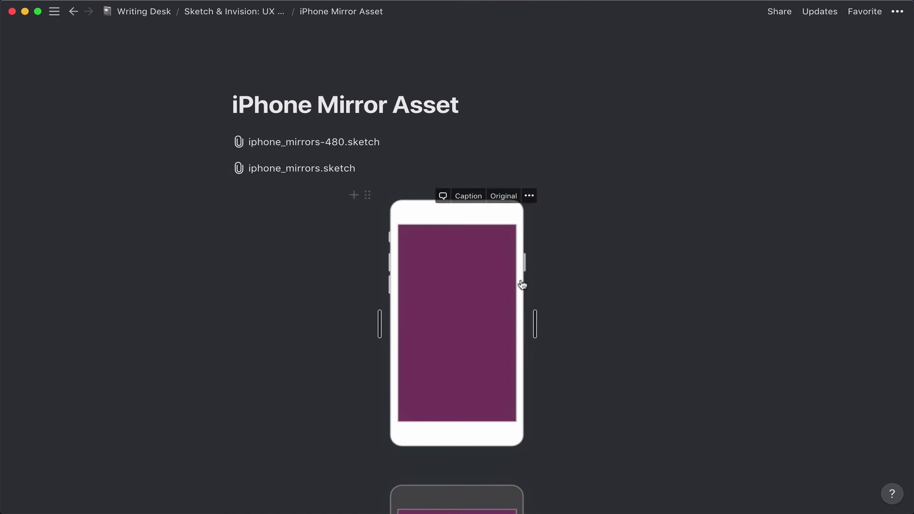
Open the SI: Chapters Chapter Template for editing as a full page.
{"action": "left_click", "coordinate": [234, 14]}
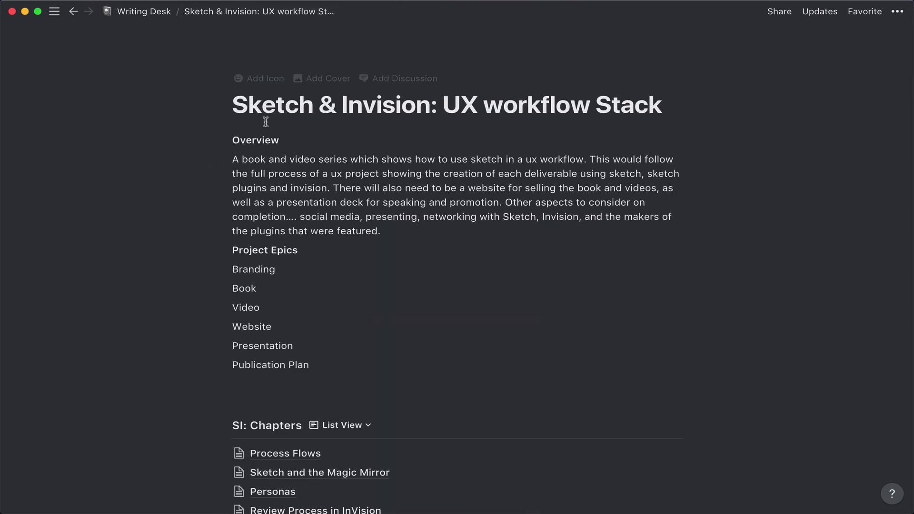
{"action": "scroll", "coordinate": [382, 251], "scroll_direction": "down", "scroll_amount": 6}
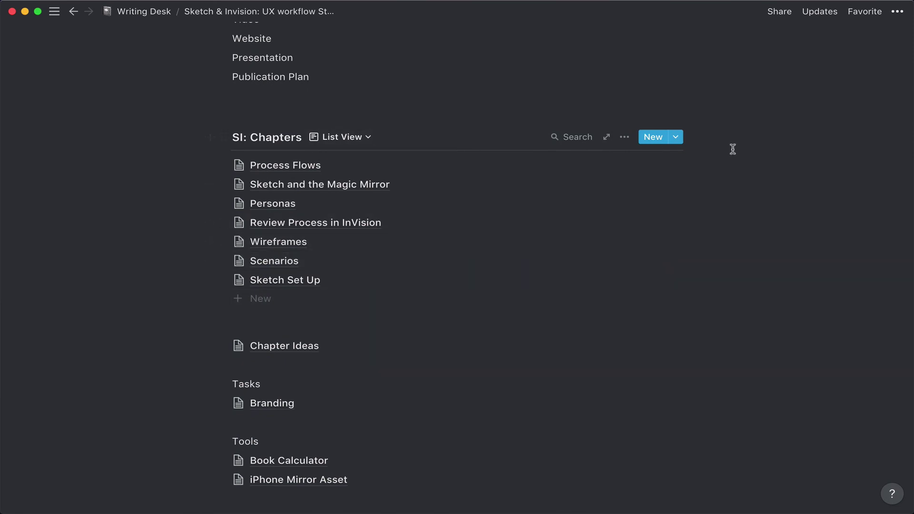
{"action": "left_click", "coordinate": [675, 138]}
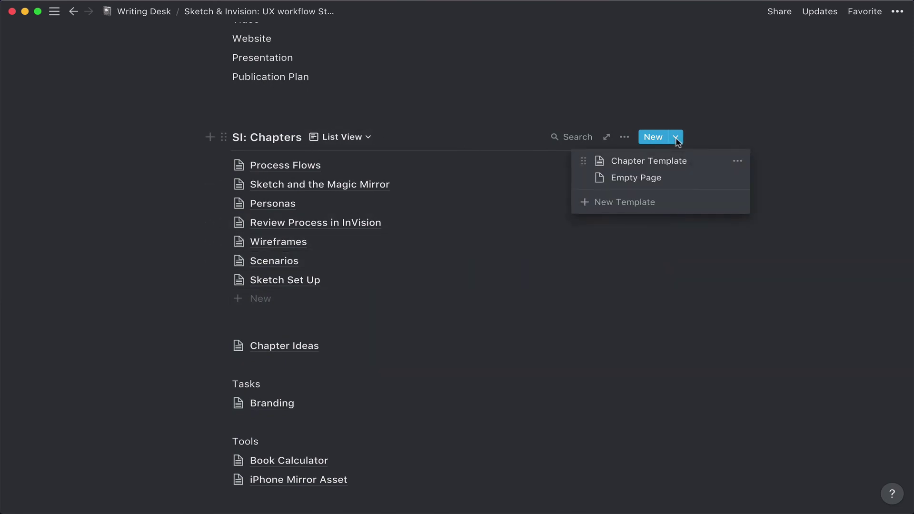
{"action": "left_click", "coordinate": [737, 162]}
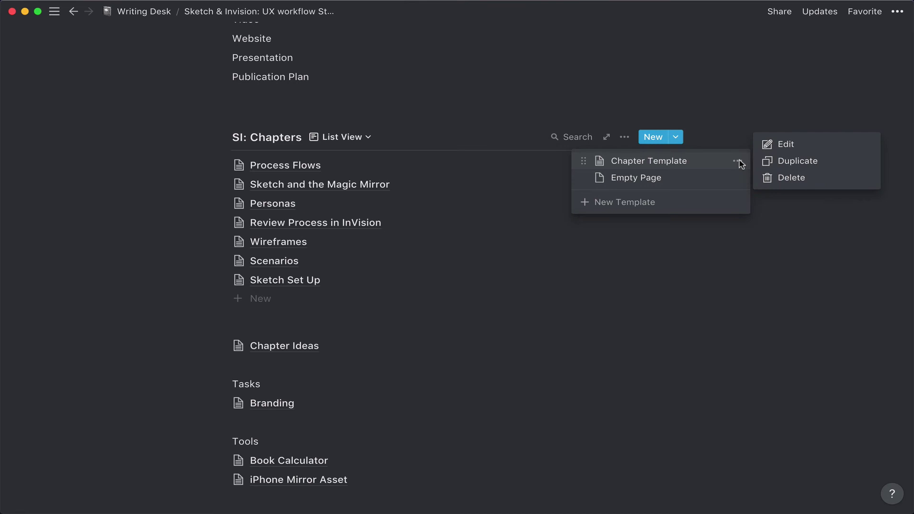
{"action": "left_click", "coordinate": [767, 144]}
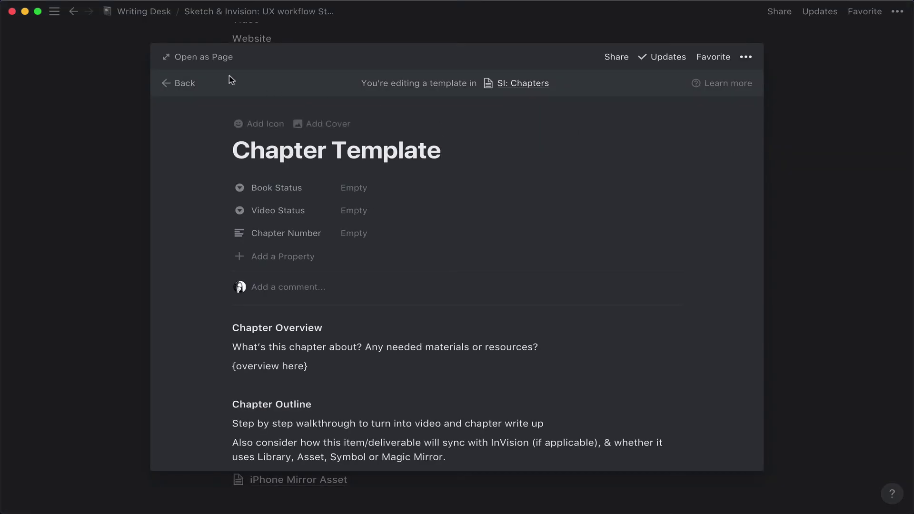
{"action": "left_click", "coordinate": [209, 66]}
Scroll through the template's sections, selecting the video link placeholder line.
{"action": "scroll", "coordinate": [374, 164], "scroll_direction": "down", "scroll_amount": 5}
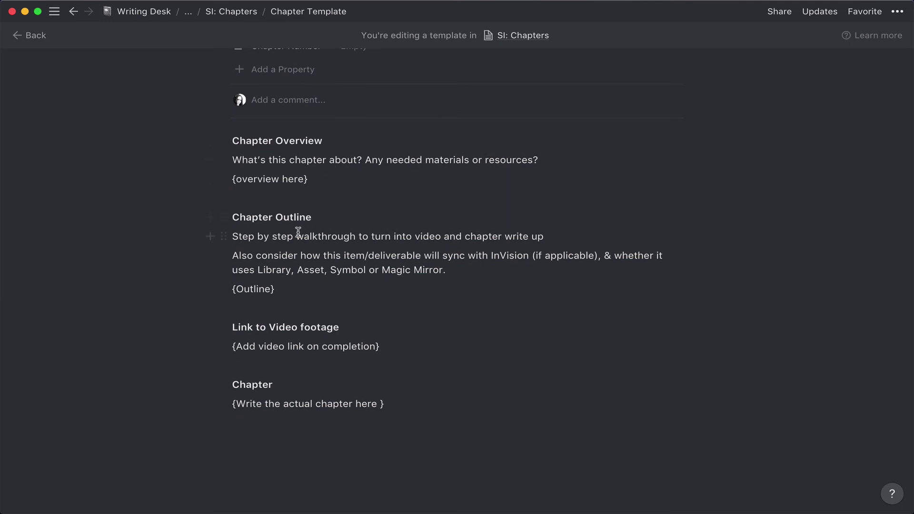
{"action": "scroll", "coordinate": [283, 288], "scroll_direction": "down", "scroll_amount": 2}
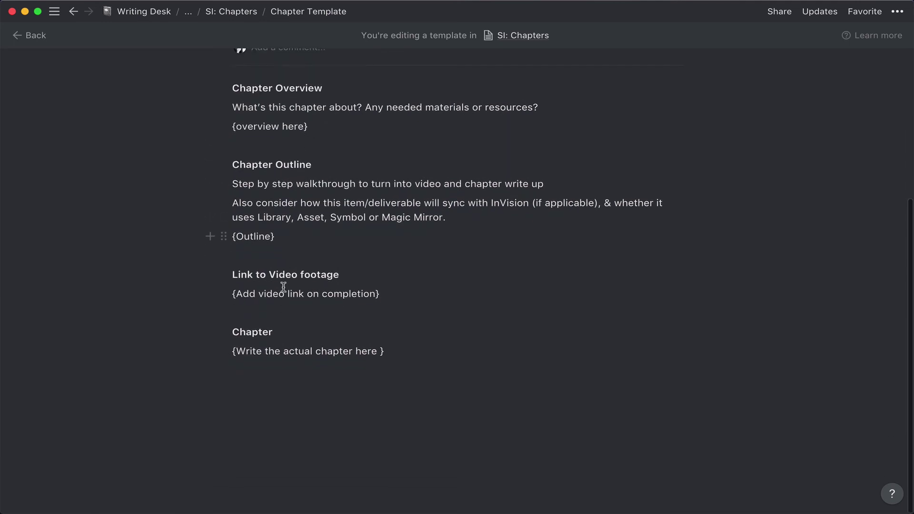
{"action": "left_click_drag", "start_coordinate": [234, 294], "coordinate": [385, 297]}
{"action": "left_click", "coordinate": [387, 296]}
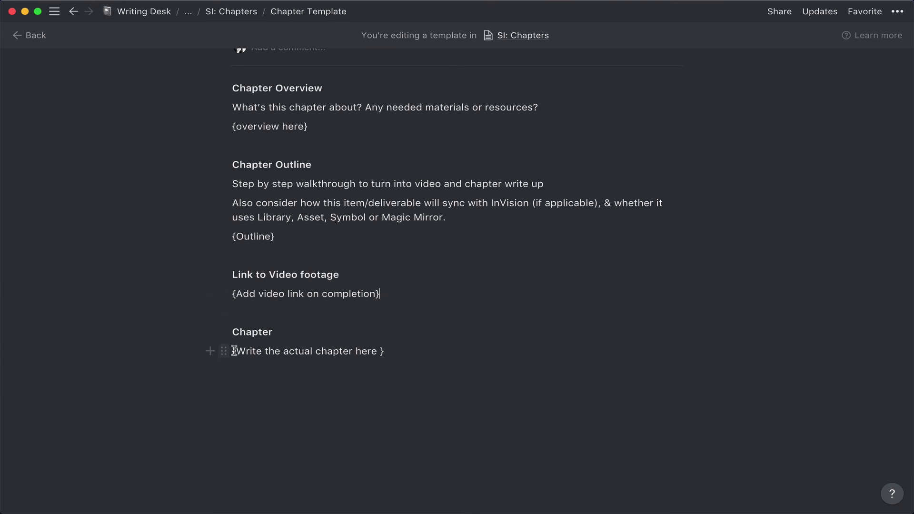
{"action": "scroll", "coordinate": [268, 210], "scroll_direction": "up", "scroll_amount": 5}
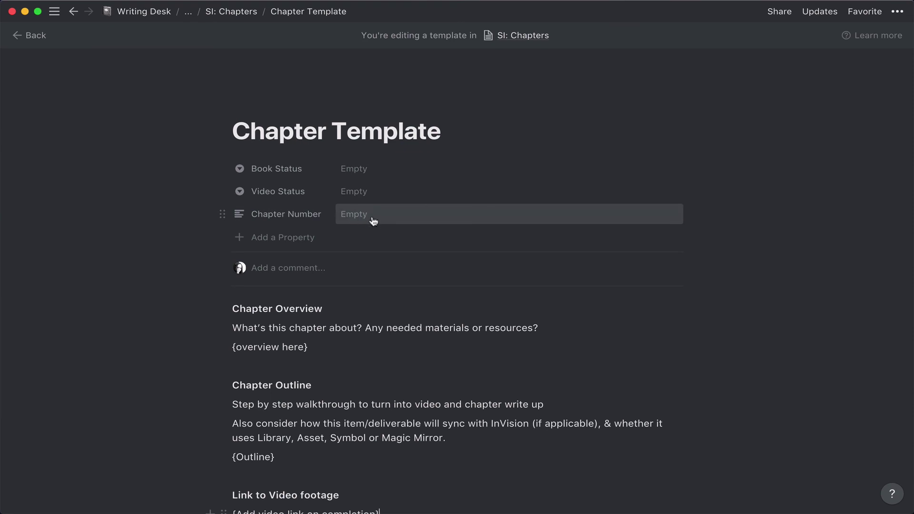
Open the Process Flows chapter from SI: Chapters as a full page and scroll its notes.
{"action": "left_click", "coordinate": [235, 12]}
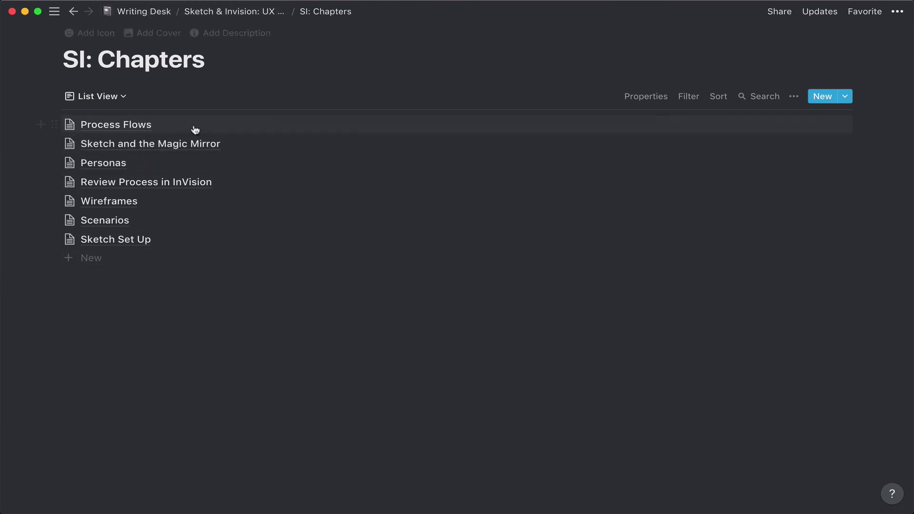
{"action": "left_click", "coordinate": [127, 130]}
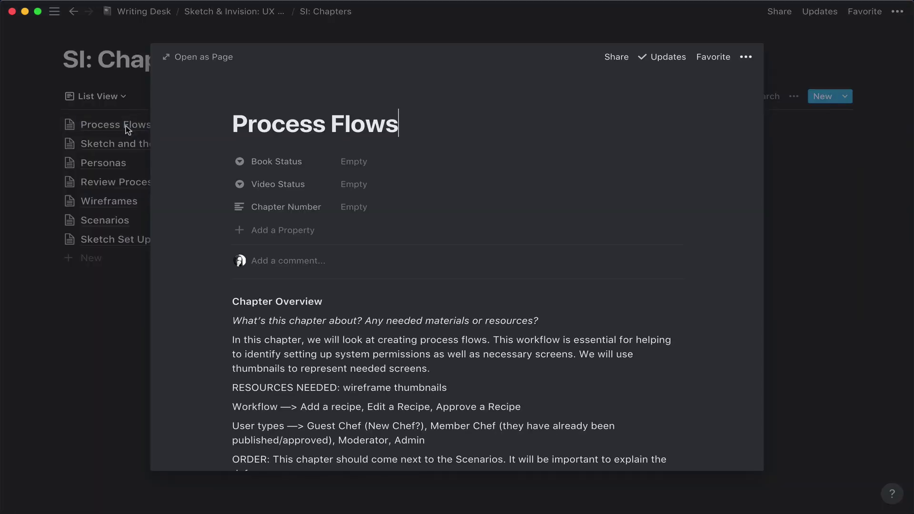
{"action": "left_click", "coordinate": [220, 64]}
{"action": "scroll", "coordinate": [236, 93], "scroll_direction": "down", "scroll_amount": 10}
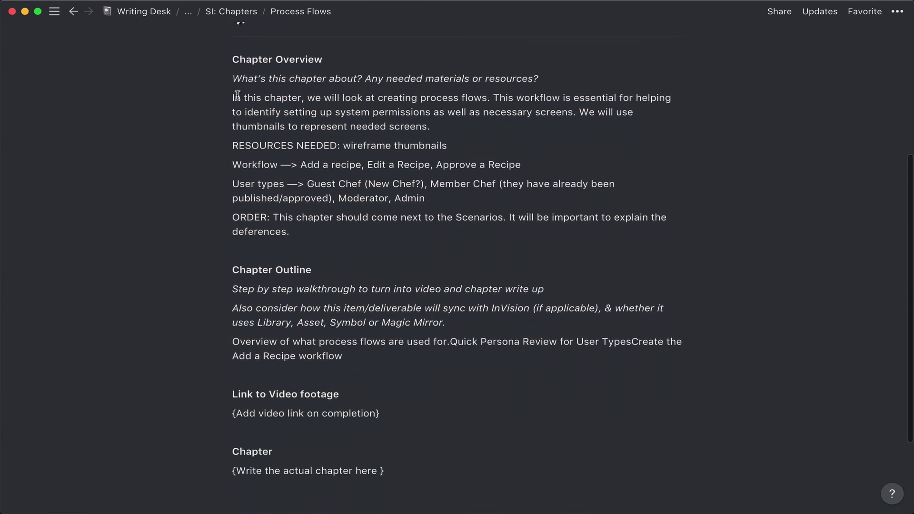
{"action": "scroll", "coordinate": [269, 175], "scroll_direction": "up", "scroll_amount": 5}
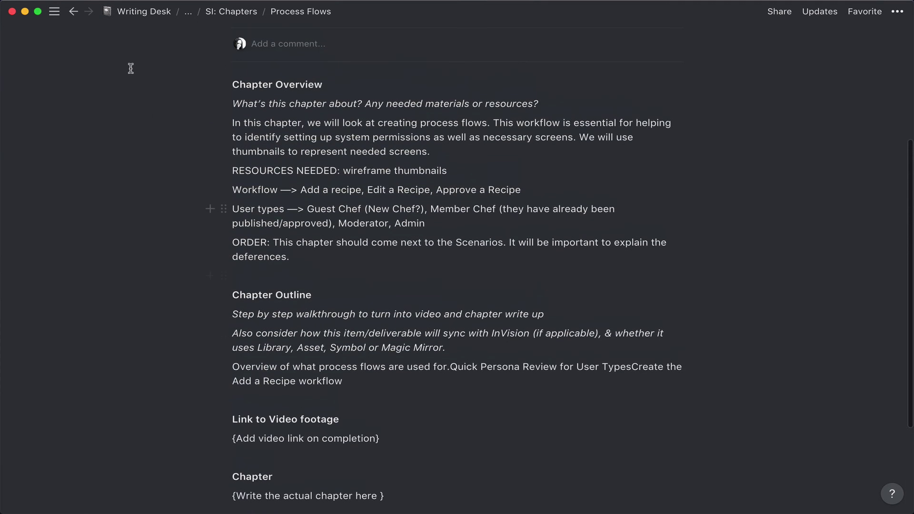
Pin the sidebar, turn dark mode off and back on in Settings, then collapse the sidebar.
{"action": "left_click", "coordinate": [55, 16]}
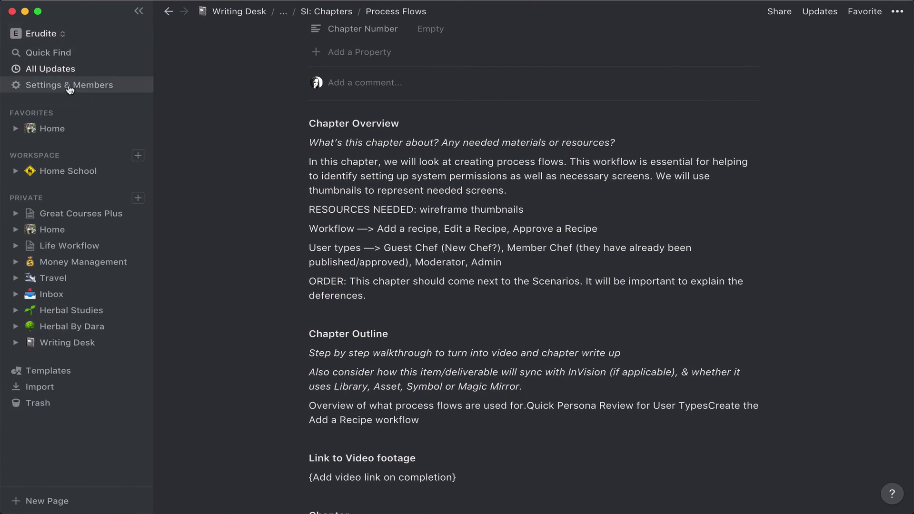
{"action": "left_click", "coordinate": [69, 86]}
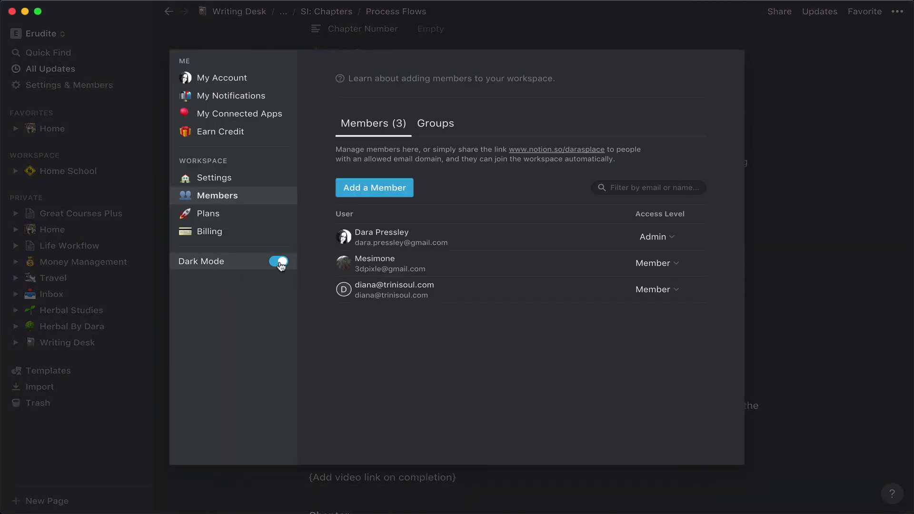
{"action": "left_click", "coordinate": [278, 261]}
{"action": "left_click", "coordinate": [790, 249]}
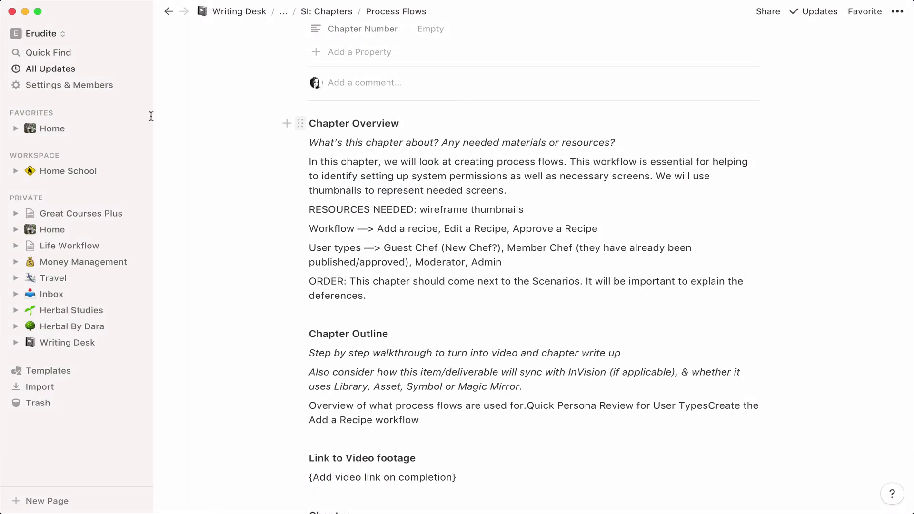
{"action": "left_click", "coordinate": [62, 86]}
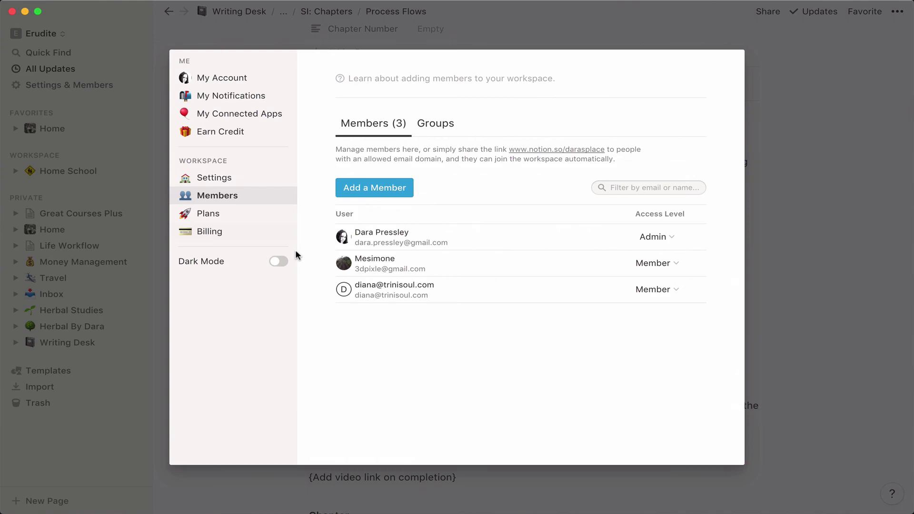
{"action": "left_click", "coordinate": [284, 261]}
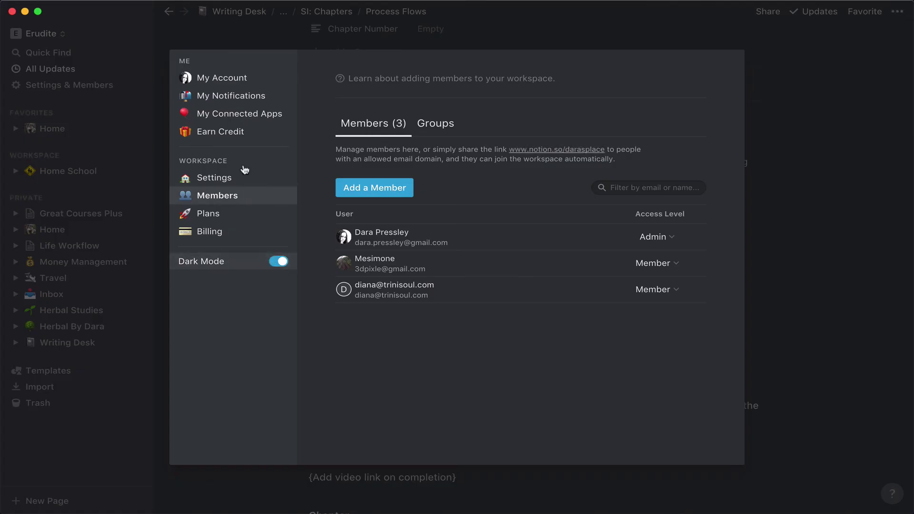
{"action": "left_click", "coordinate": [215, 46]}
{"action": "left_click", "coordinate": [134, 14]}
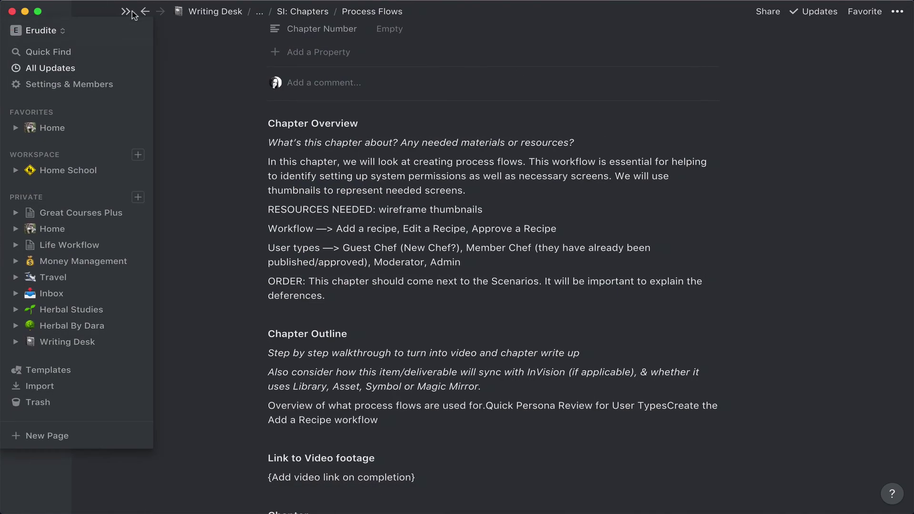
Scroll the Process Flows page, then return to the Writing Desk home page.
{"action": "scroll", "coordinate": [185, 188], "scroll_direction": "up", "scroll_amount": 3}
{"action": "scroll", "coordinate": [187, 187], "scroll_direction": "down", "scroll_amount": 4}
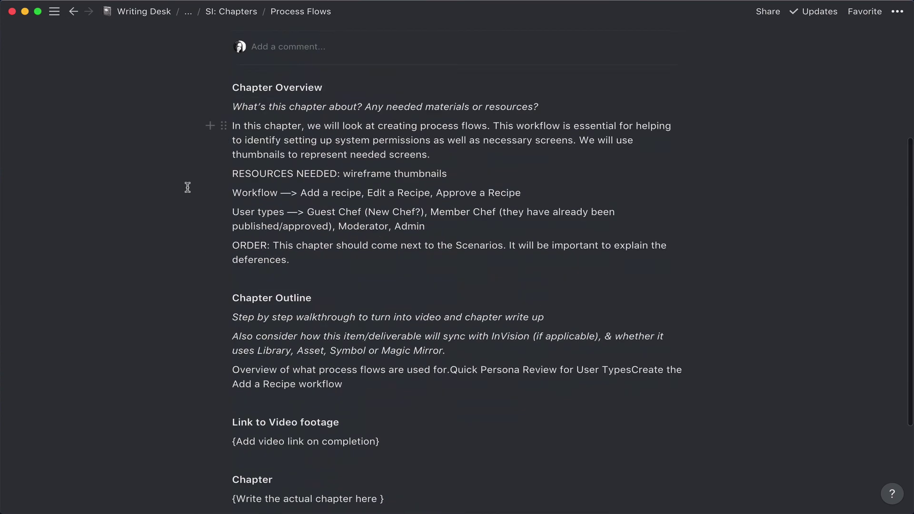
{"action": "scroll", "coordinate": [188, 187], "scroll_direction": "down", "scroll_amount": 3}
{"action": "scroll", "coordinate": [187, 187], "scroll_direction": "up", "scroll_amount": 7}
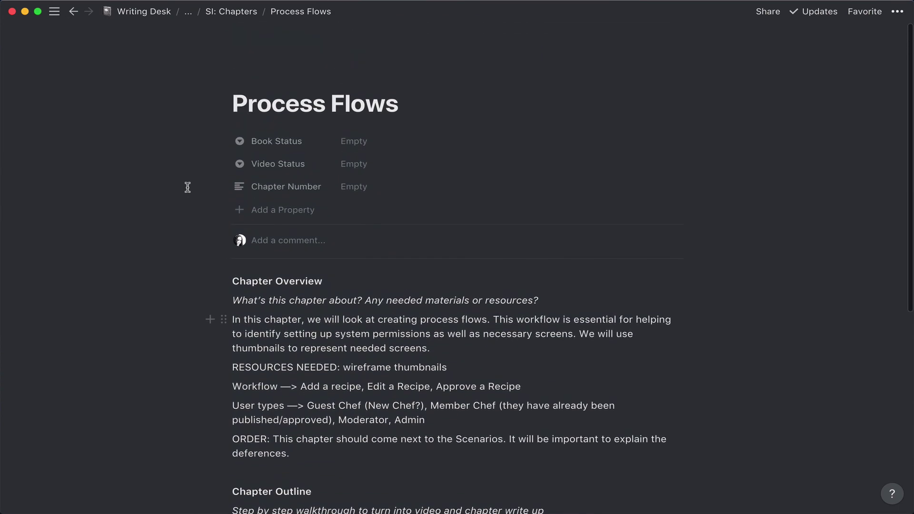
{"action": "scroll", "coordinate": [761, 113], "scroll_direction": "down", "scroll_amount": 6}
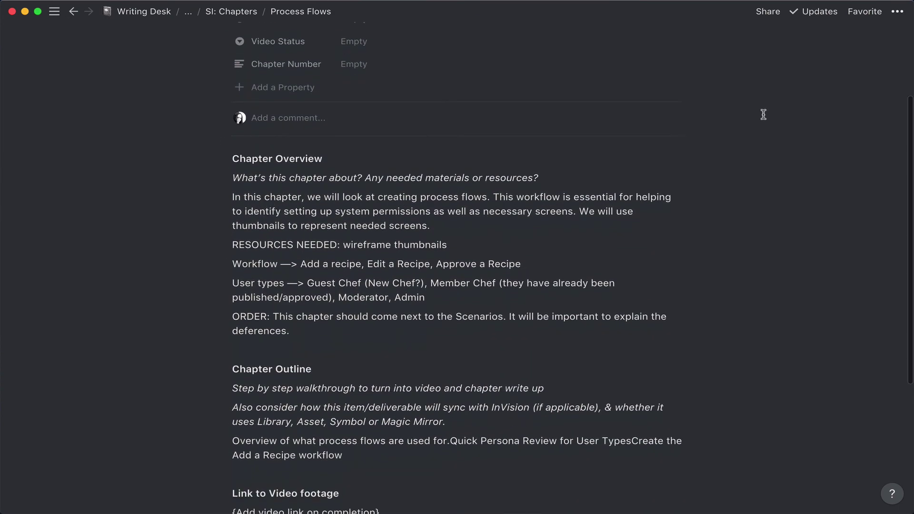
{"action": "scroll", "coordinate": [763, 114], "scroll_direction": "down", "scroll_amount": 2}
{"action": "scroll", "coordinate": [761, 114], "scroll_direction": "up", "scroll_amount": 8}
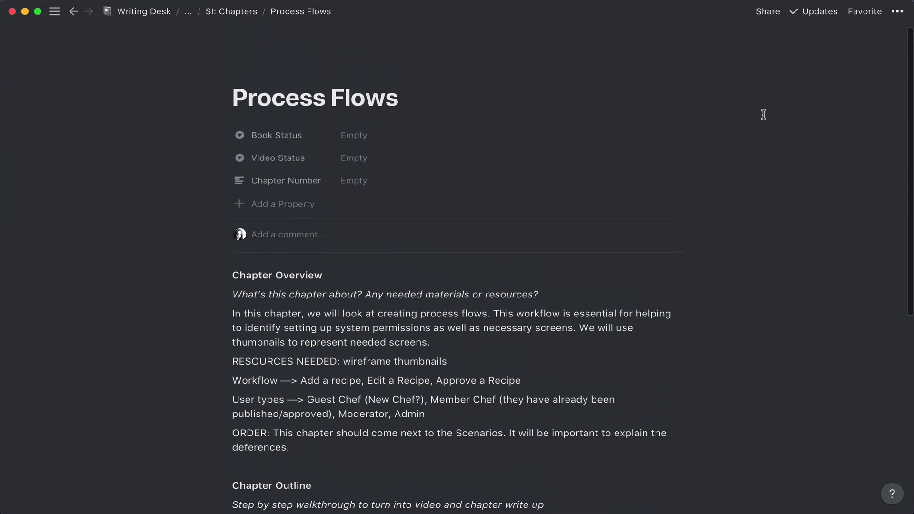
{"action": "left_click", "coordinate": [154, 16]}
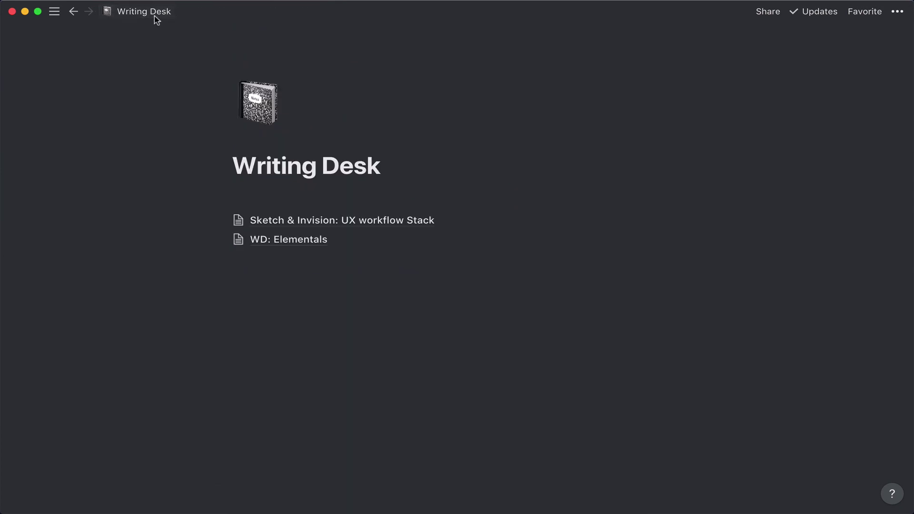